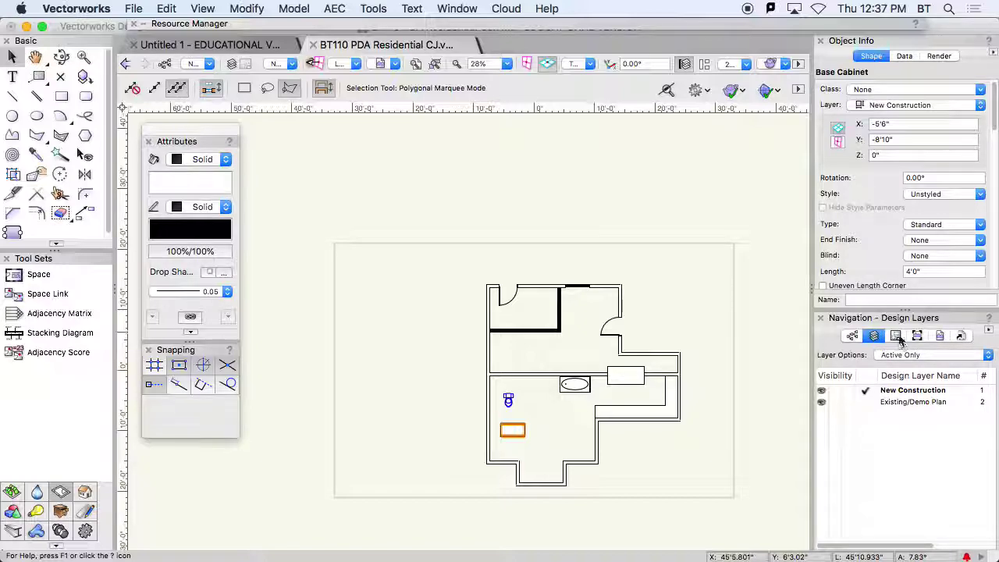
Create a new sheet layer with sheet number A1 and the sheet title Existing Plan
{"action": "left_click", "coordinate": [896, 336]}
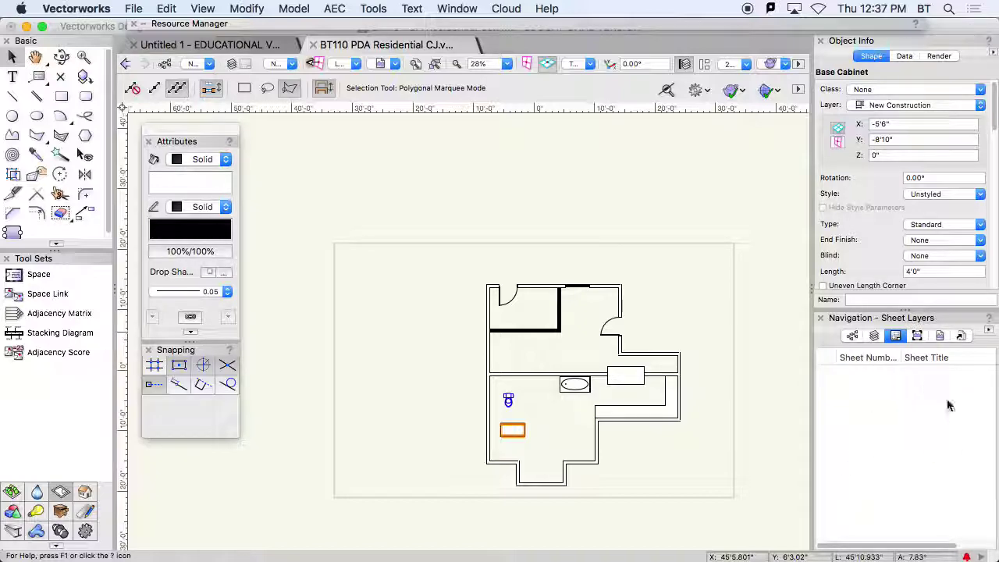
{"action": "right_click", "coordinate": [846, 387]}
{"action": "left_click", "coordinate": [865, 386]}
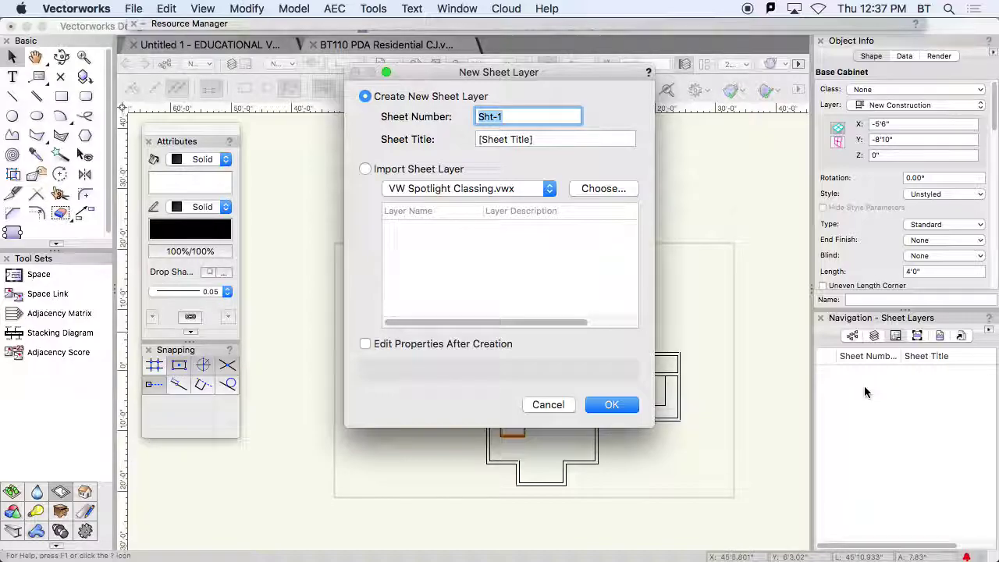
{"action": "type", "text": "A1"}
{"action": "key", "text": "Tab"}
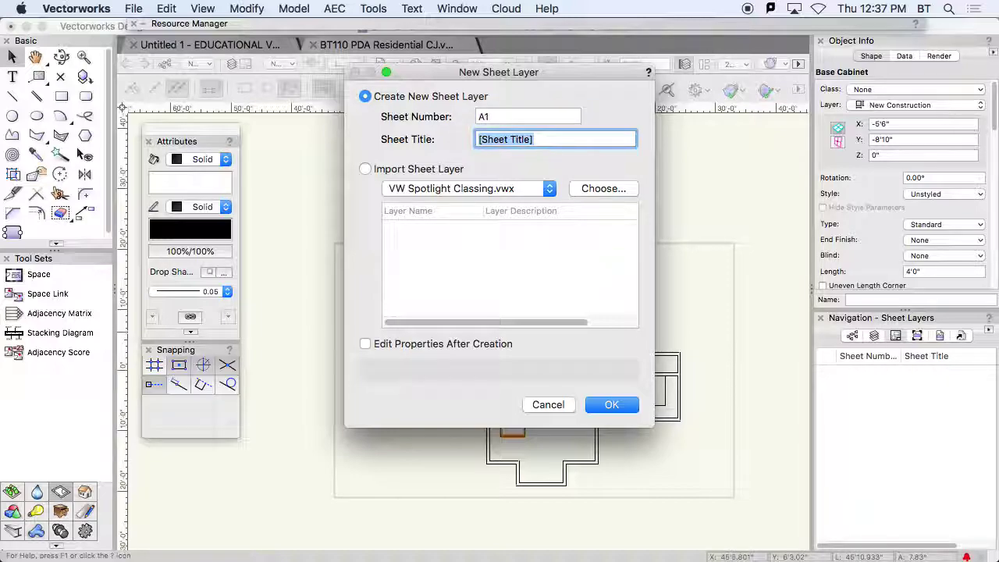
{"action": "type", "text": "Existing Plan"}
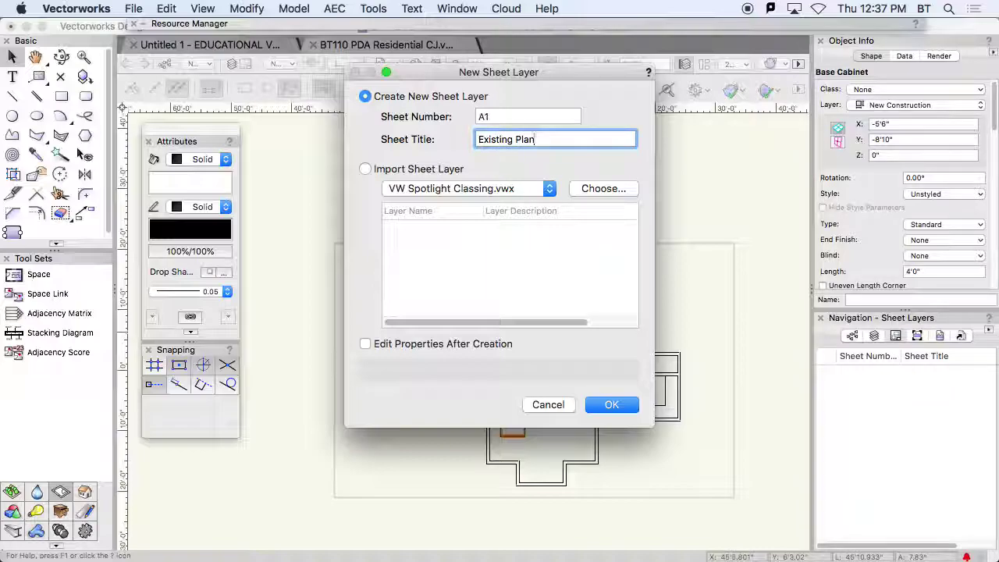
{"action": "left_click", "coordinate": [613, 405]}
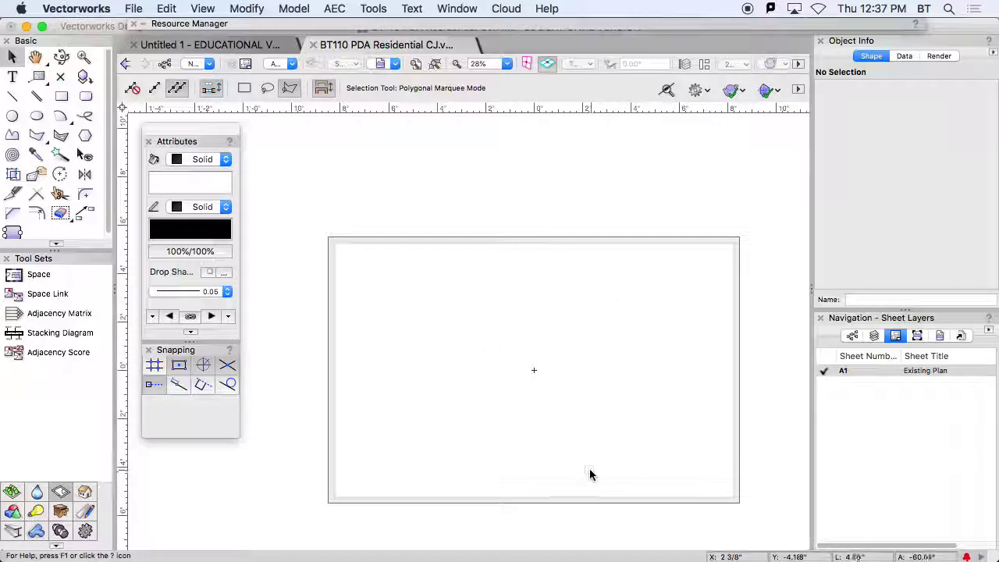
Review the edit settings and page setup of sheet layer A1, including the printable area
{"action": "right_click", "coordinate": [847, 376]}
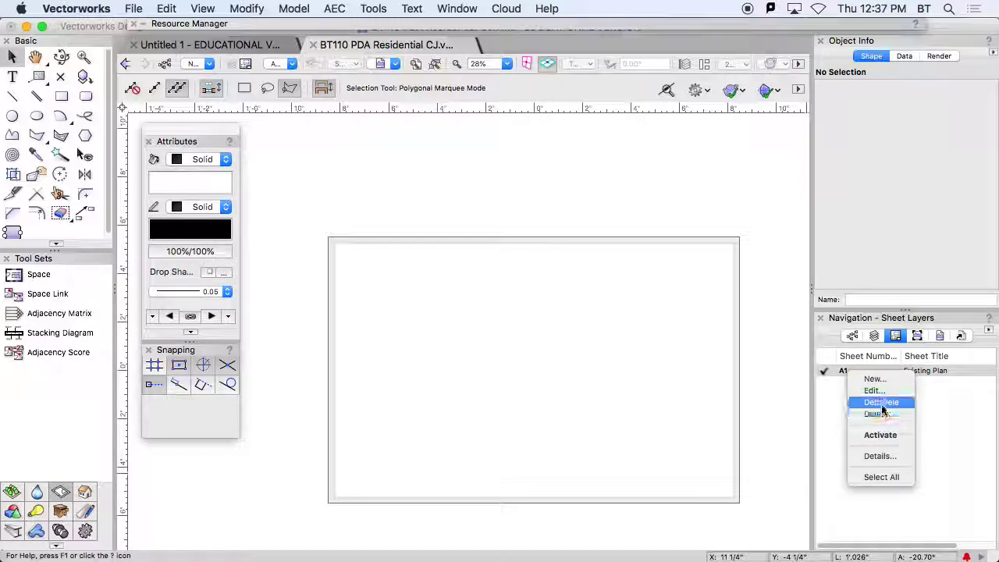
{"action": "left_click", "coordinate": [878, 393]}
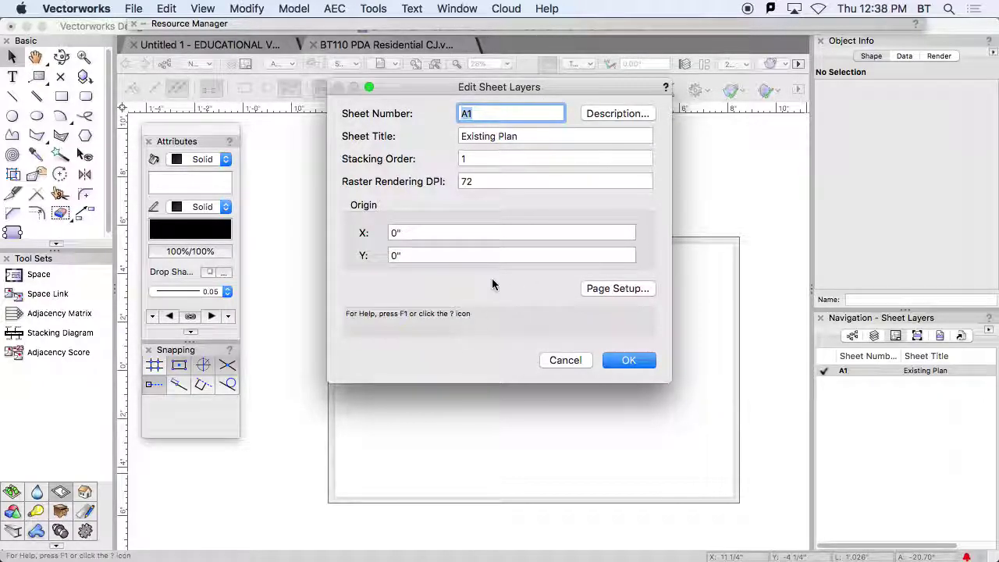
{"action": "left_click", "coordinate": [621, 289]}
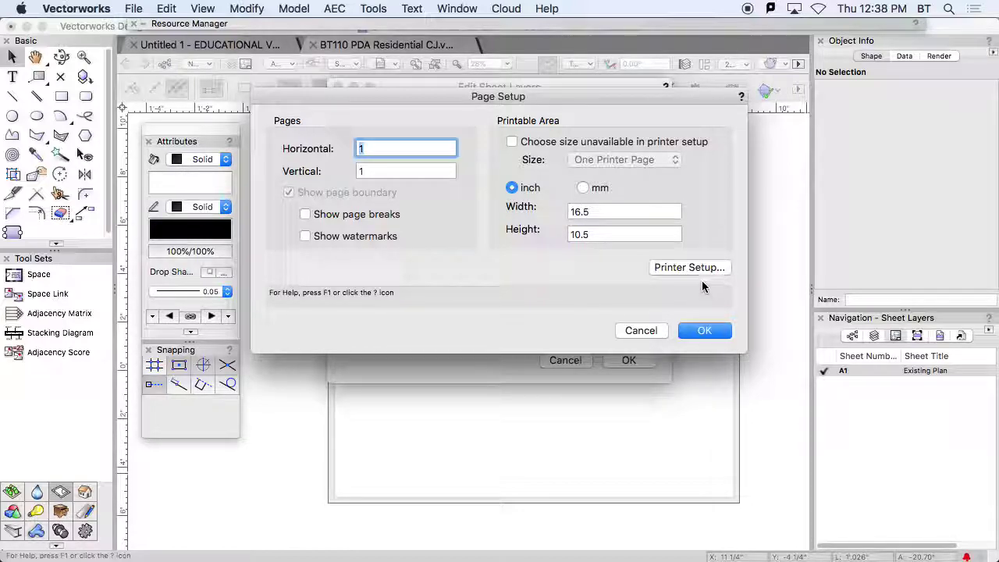
{"action": "left_click", "coordinate": [712, 334]}
{"action": "left_click", "coordinate": [630, 361]}
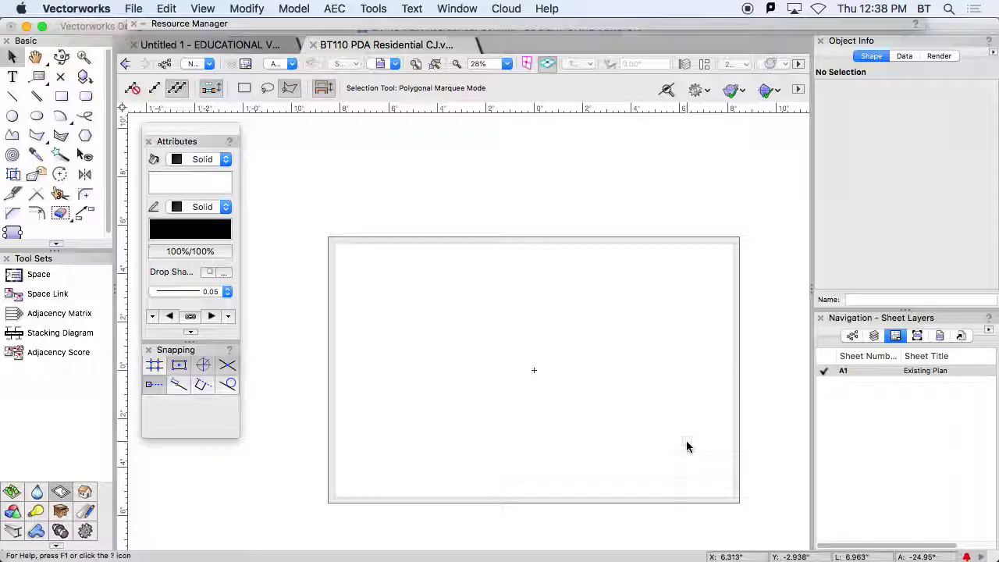
Make the Existing/Demo Plan design layer active
{"action": "left_click", "coordinate": [874, 336]}
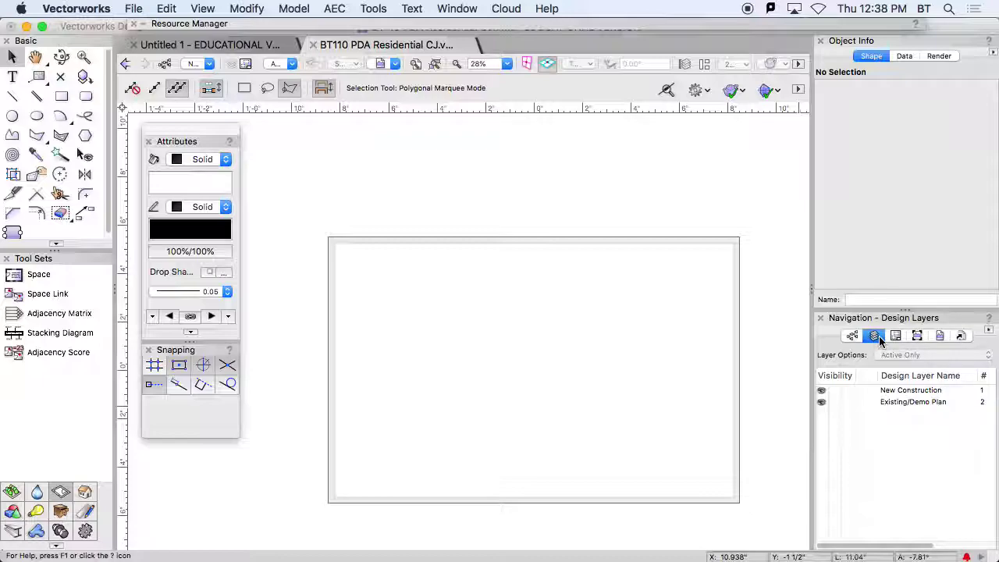
{"action": "left_click", "coordinate": [872, 401]}
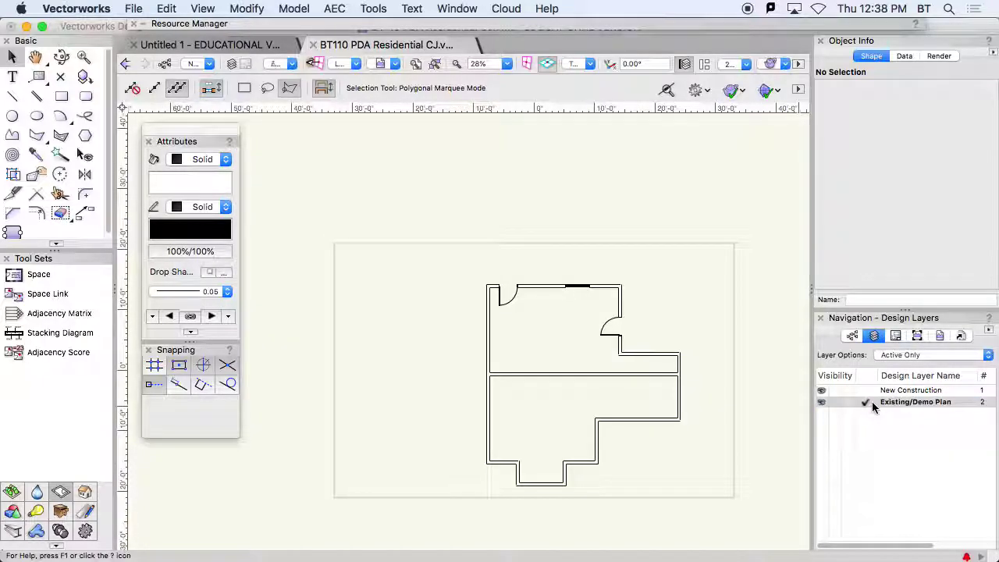
{"action": "scroll", "coordinate": [592, 386], "scroll_direction": "up", "scroll_amount": 1}
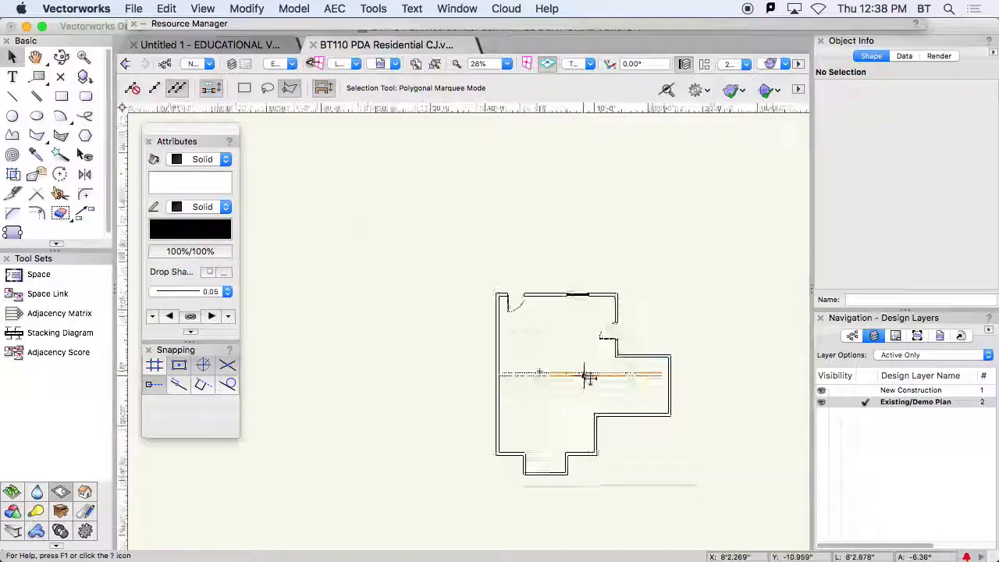
{"action": "mouse_move", "coordinate": [692, 330]}
{"action": "middle_mouse_down"}
{"action": "mouse_move", "coordinate": [672, 273]}
{"action": "mouse_move", "coordinate": [701, 328]}
{"action": "middle_mouse_up"}
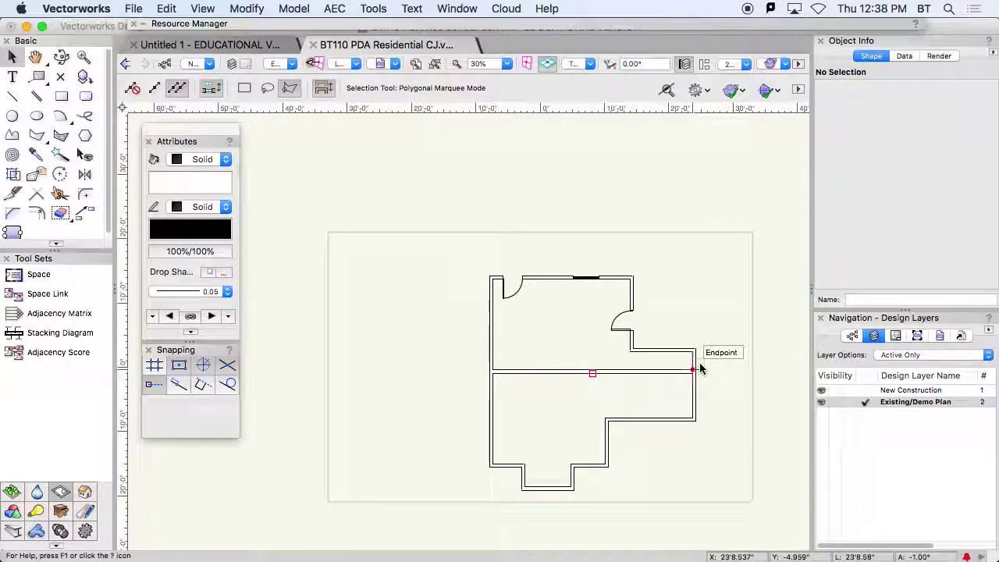
Start a new viewport of the floor plan for sheet layer A1, name it Existing and keep the drawing label option enabled
{"action": "left_click", "coordinate": [215, 10]}
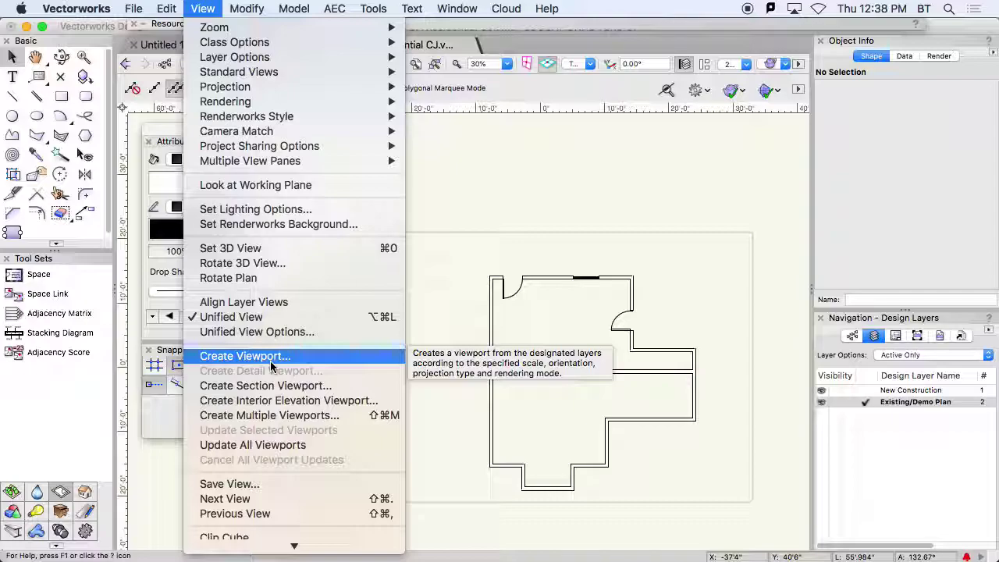
{"action": "left_click", "coordinate": [270, 360]}
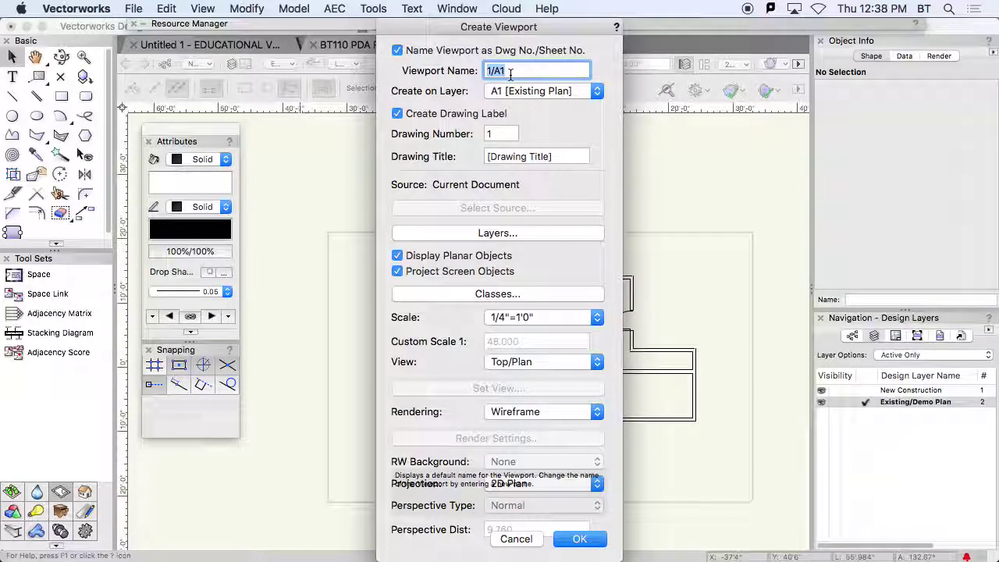
{"action": "type", "text": "Existing"}
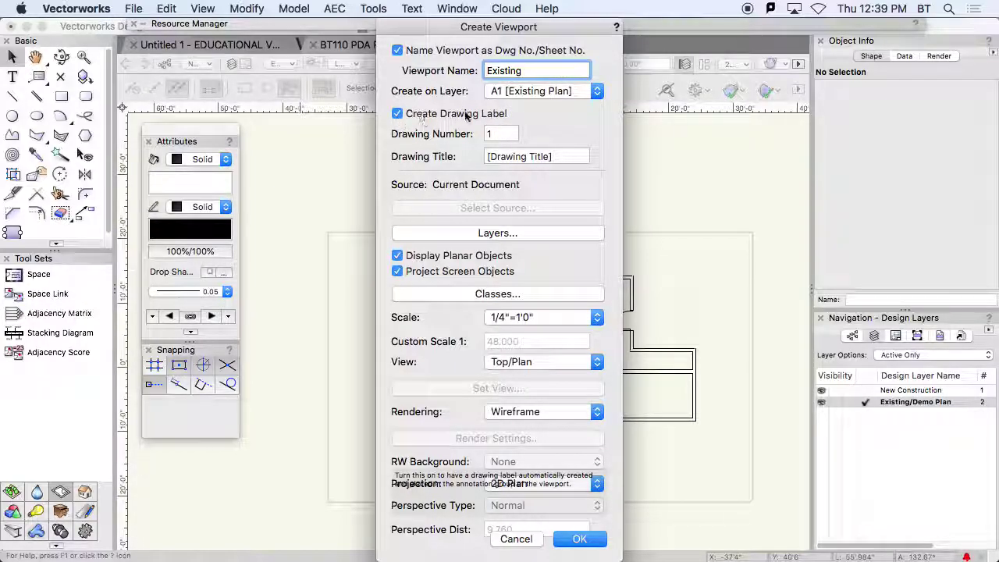
{"action": "left_click", "coordinate": [398, 114]}
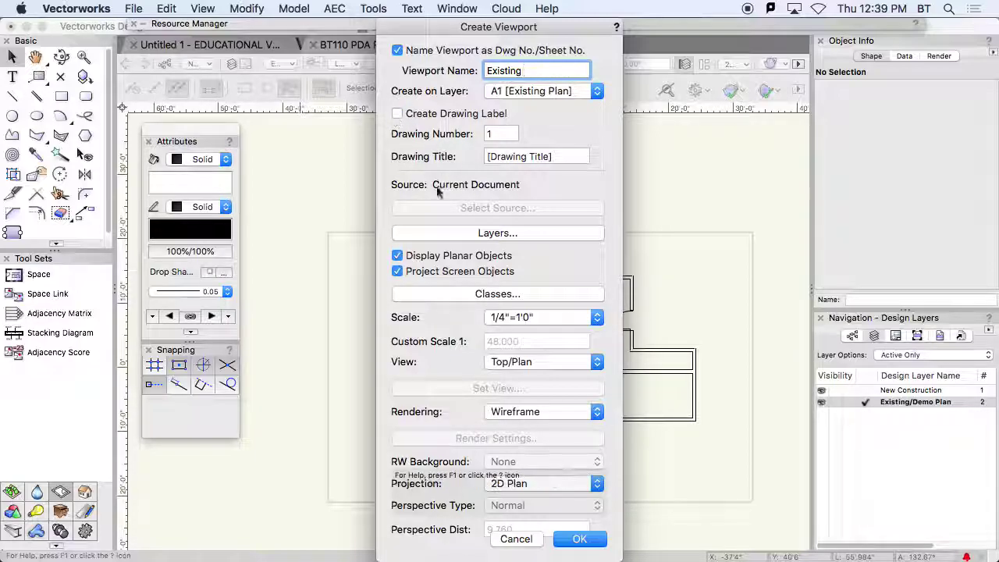
{"action": "left_click", "coordinate": [398, 113]}
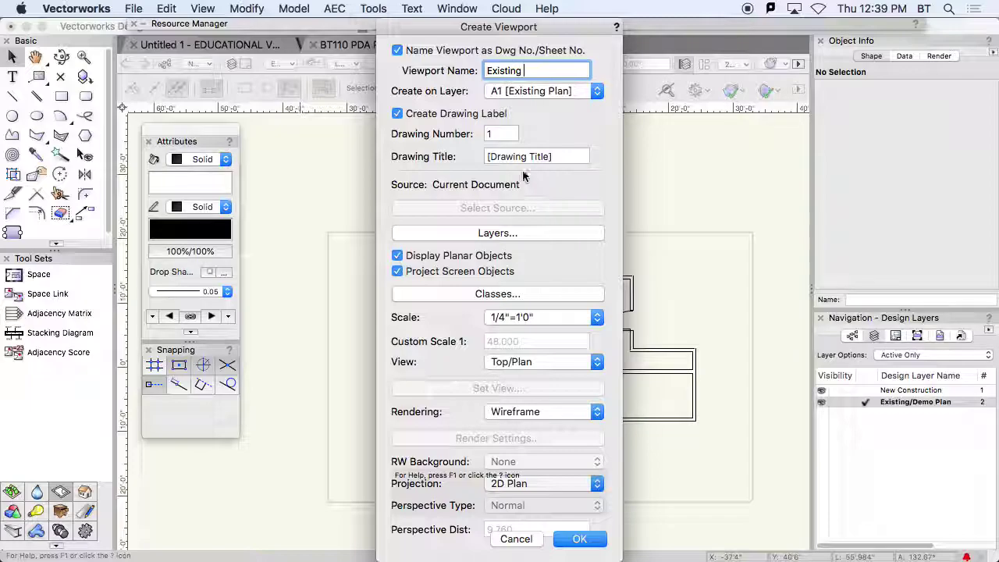
Set the viewport's drawing title to Existing/Demo Plan, check its layer visibility and create it on sheet layer A1
{"action": "left_click", "coordinate": [569, 157]}
{"action": "triple_click", "coordinate": [569, 157]}
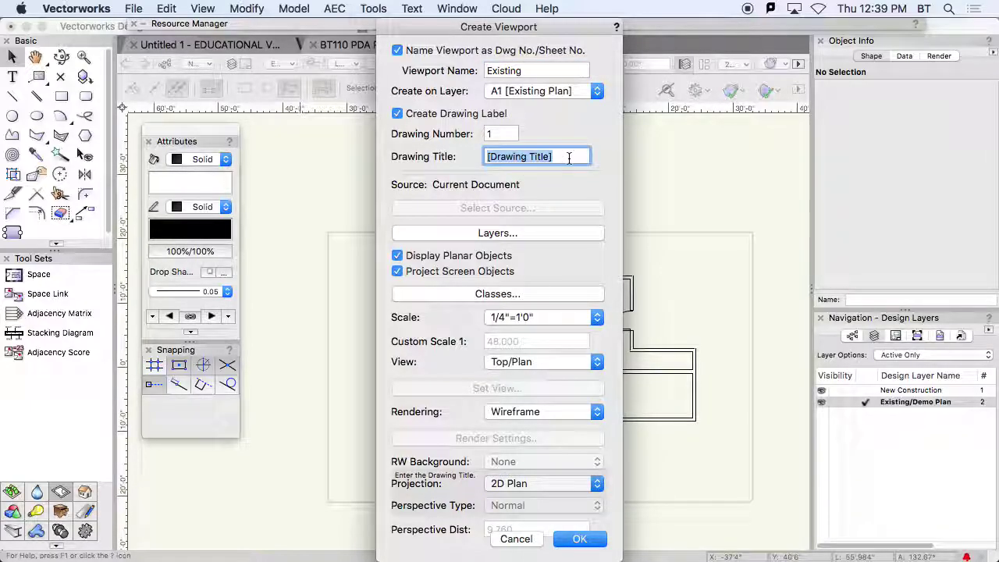
{"action": "type", "text": "Existin"}
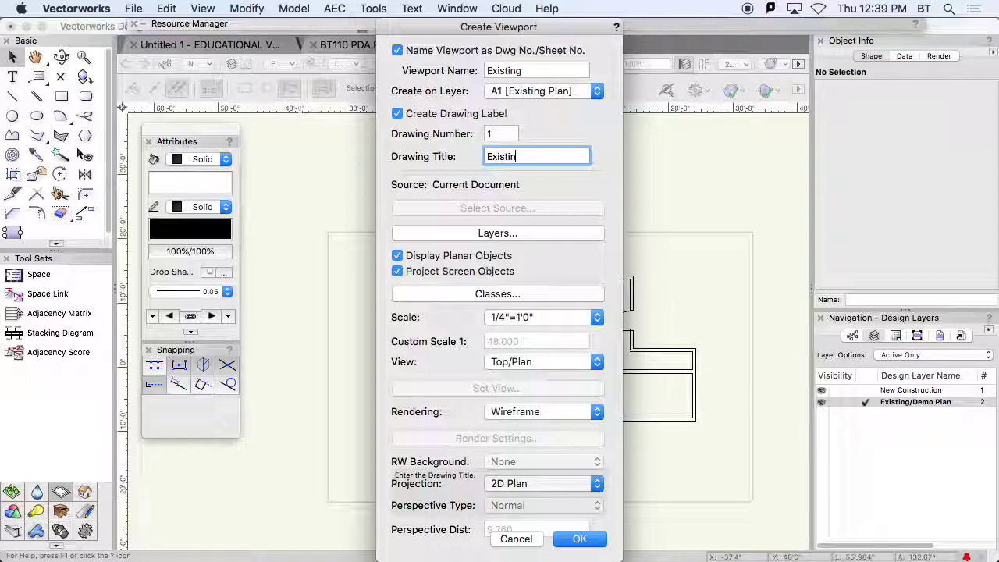
{"action": "type", "text": "g/Demo Plan"}
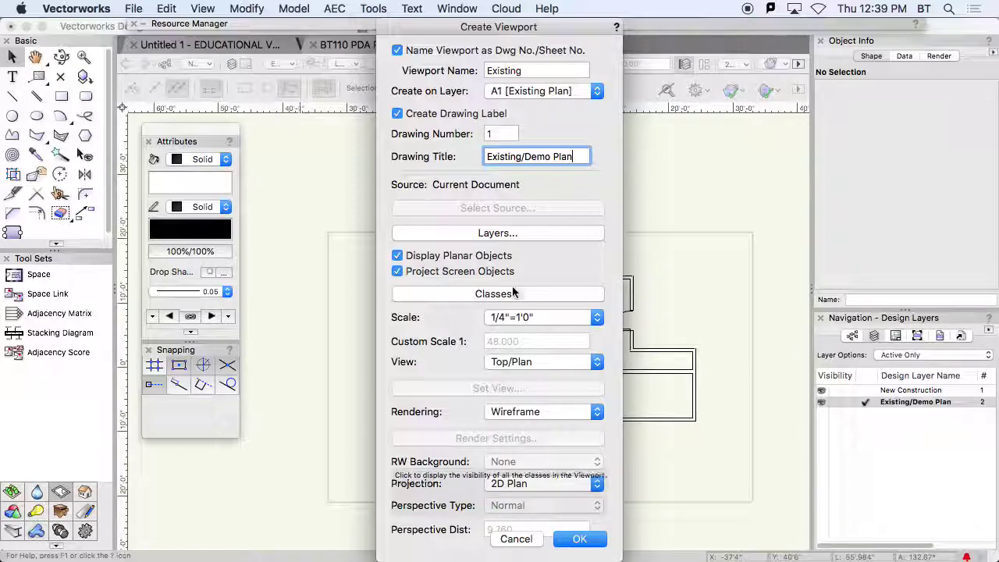
{"action": "left_click", "coordinate": [510, 233]}
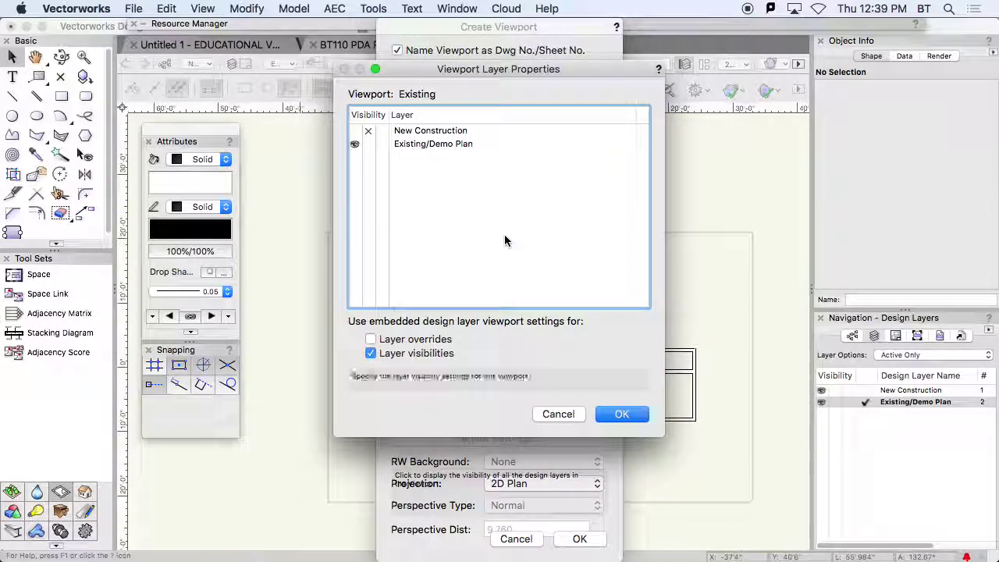
{"action": "left_click", "coordinate": [569, 413]}
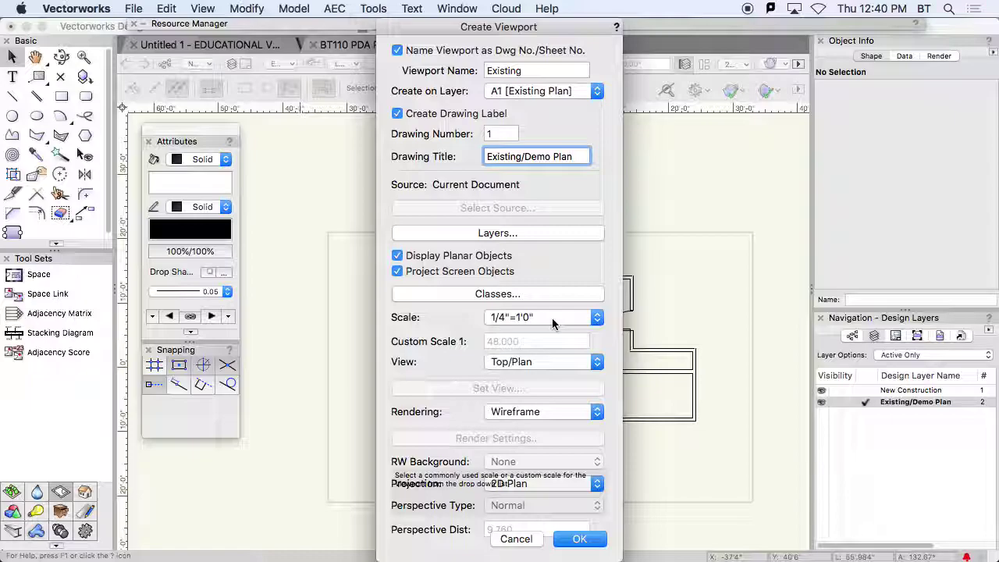
{"action": "left_click", "coordinate": [579, 539]}
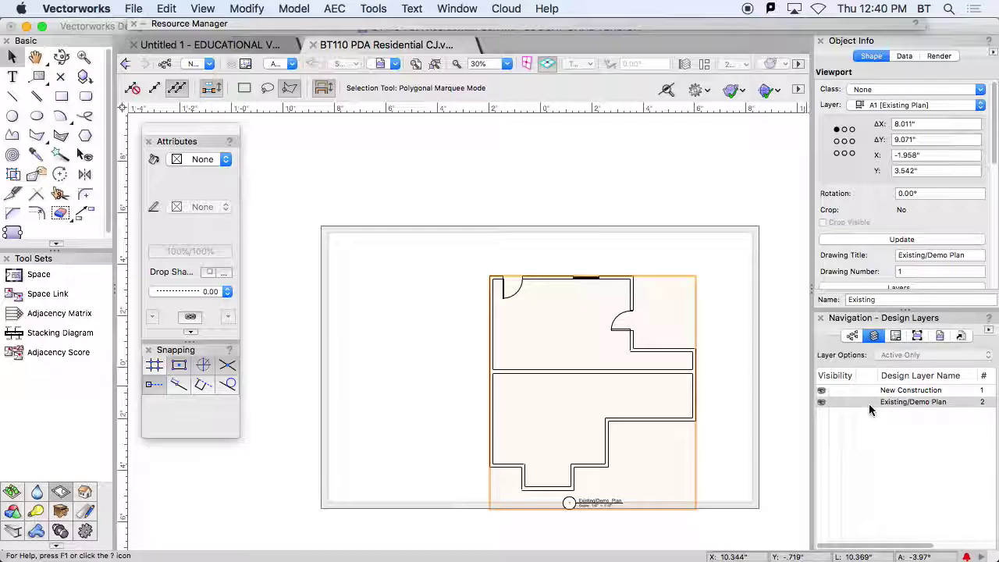
Move the plan viewport on sheet A1 fully inside the page border, to about X -3.78", Y 4.59"
{"action": "left_click", "coordinate": [896, 336]}
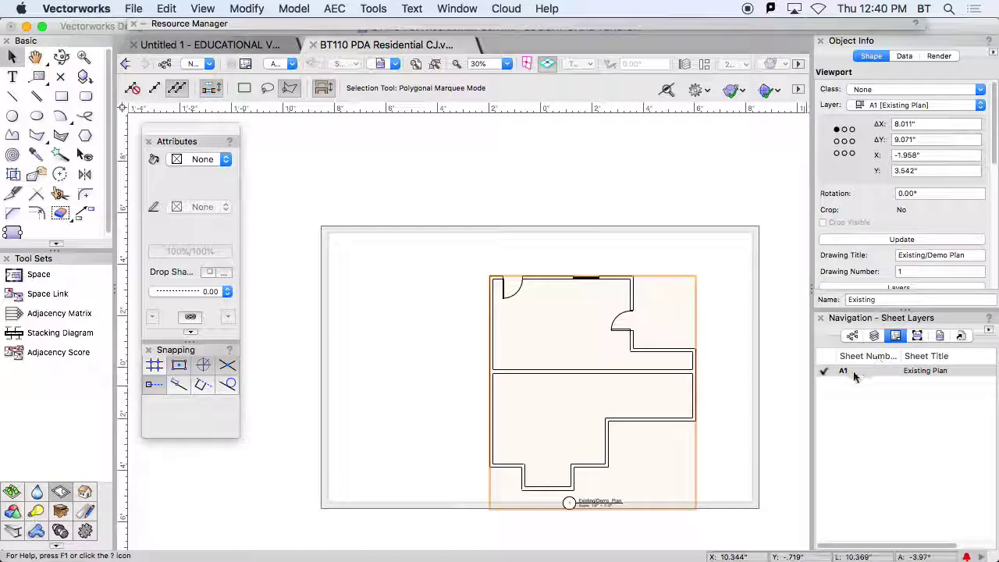
{"action": "left_click", "coordinate": [824, 372]}
{"action": "scroll", "coordinate": [627, 395], "scroll_direction": "down", "scroll_amount": 1}
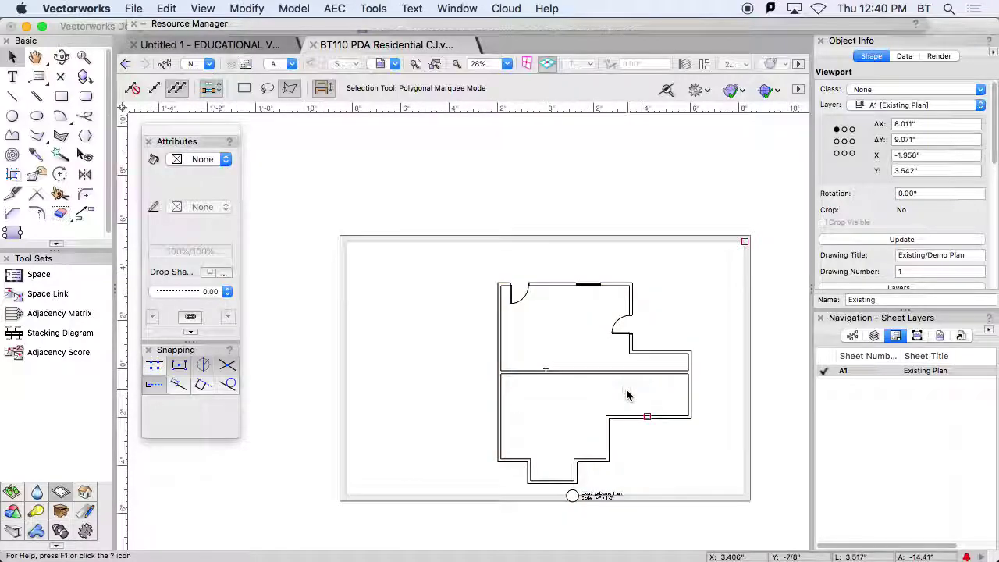
{"action": "scroll", "coordinate": [628, 395], "scroll_direction": "up", "scroll_amount": 1}
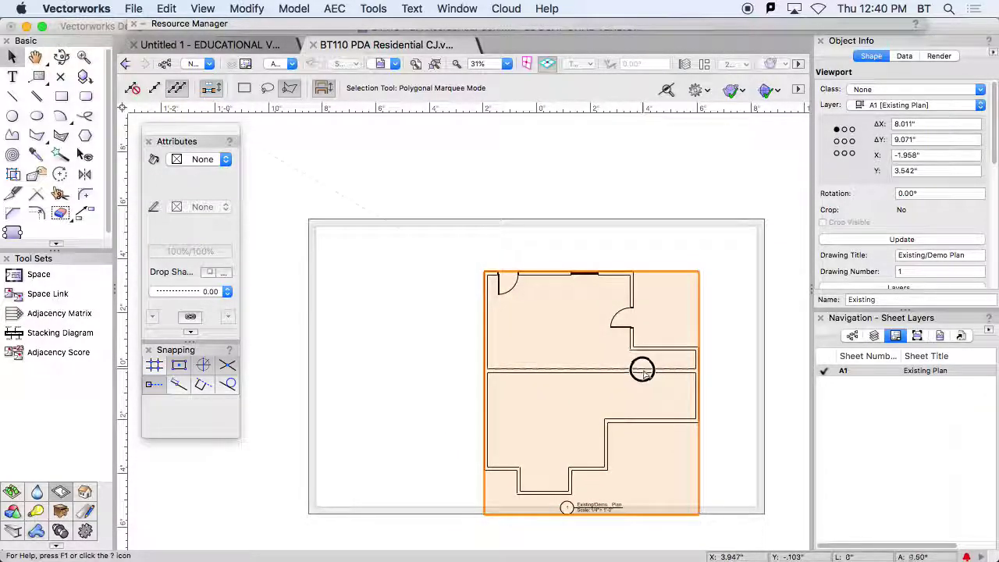
{"action": "left_click", "coordinate": [641, 368]}
{"action": "left_click_drag", "start_coordinate": [593, 341], "coordinate": [591, 342]}
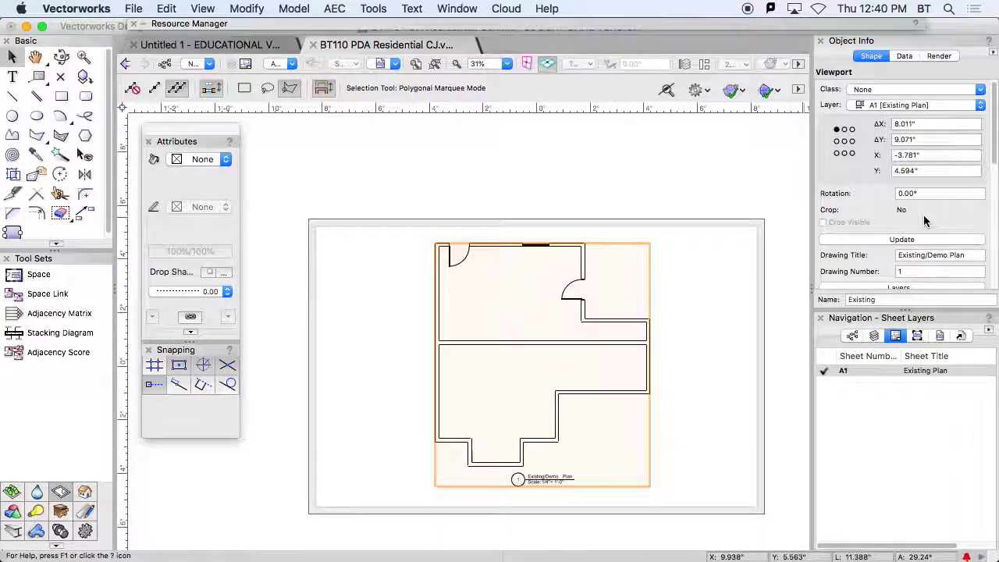
Rescale the plan viewport, trying 1/8"=1'0" and settling on 3/16"=1'0"
{"action": "scroll", "coordinate": [923, 214], "scroll_direction": "down", "scroll_amount": 5}
{"action": "scroll", "coordinate": [928, 221], "scroll_direction": "down", "scroll_amount": 3}
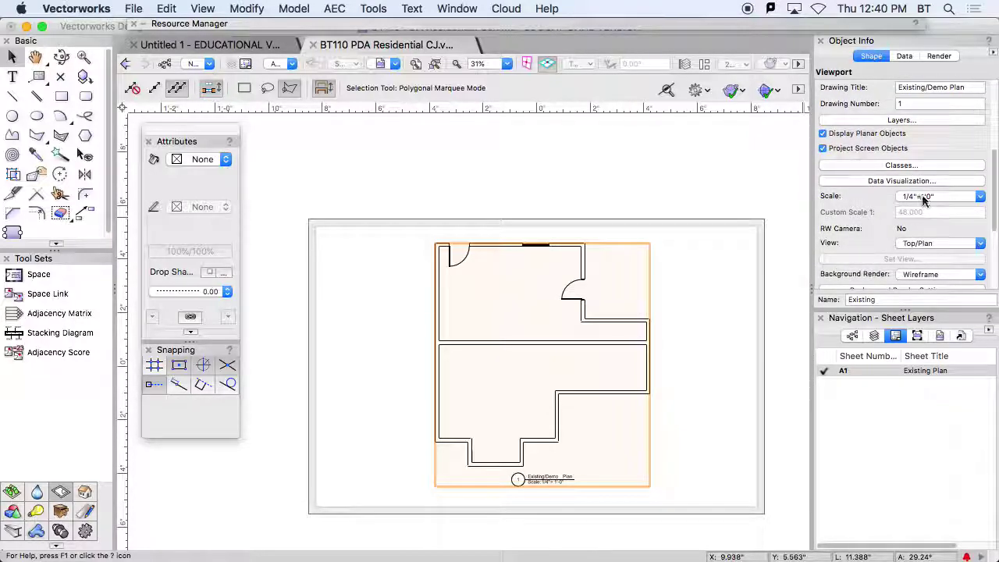
{"action": "left_click", "coordinate": [924, 197]}
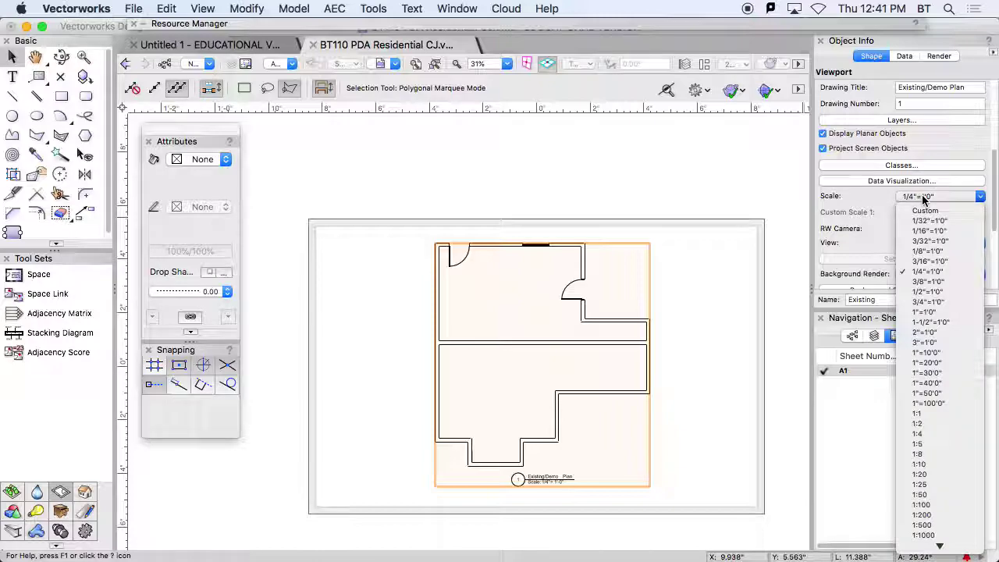
{"action": "left_click", "coordinate": [944, 253]}
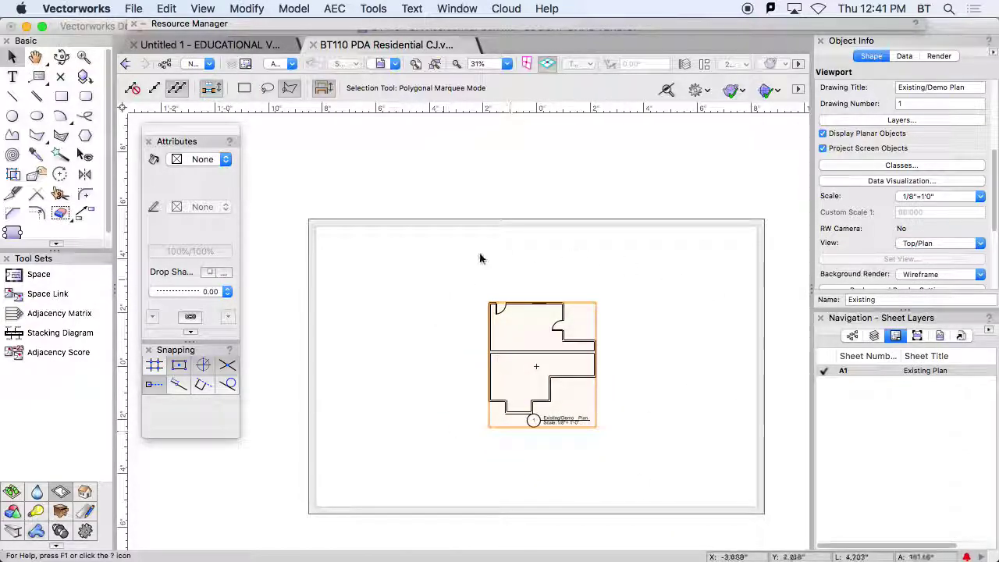
{"action": "left_click", "coordinate": [924, 196]}
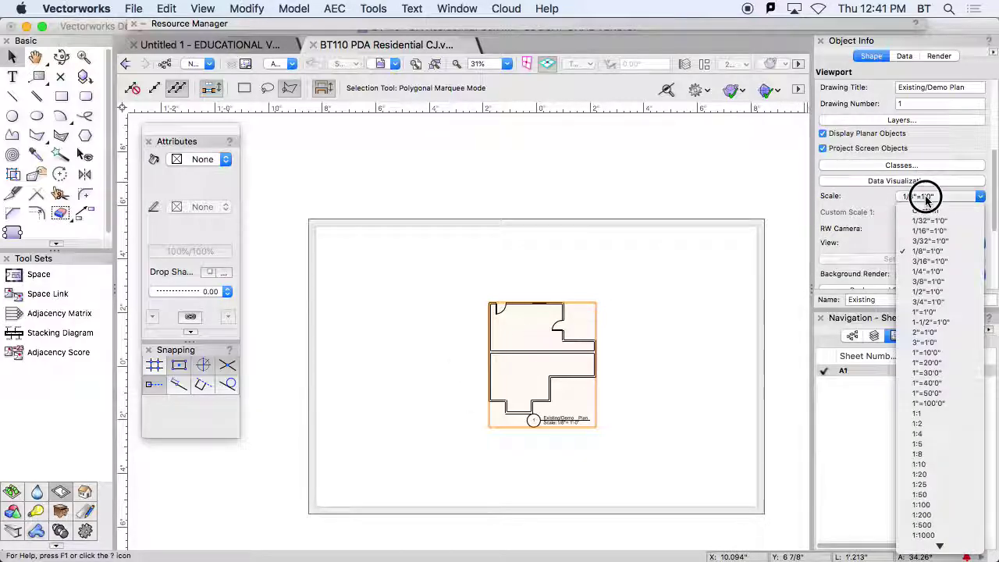
{"action": "left_click", "coordinate": [930, 262]}
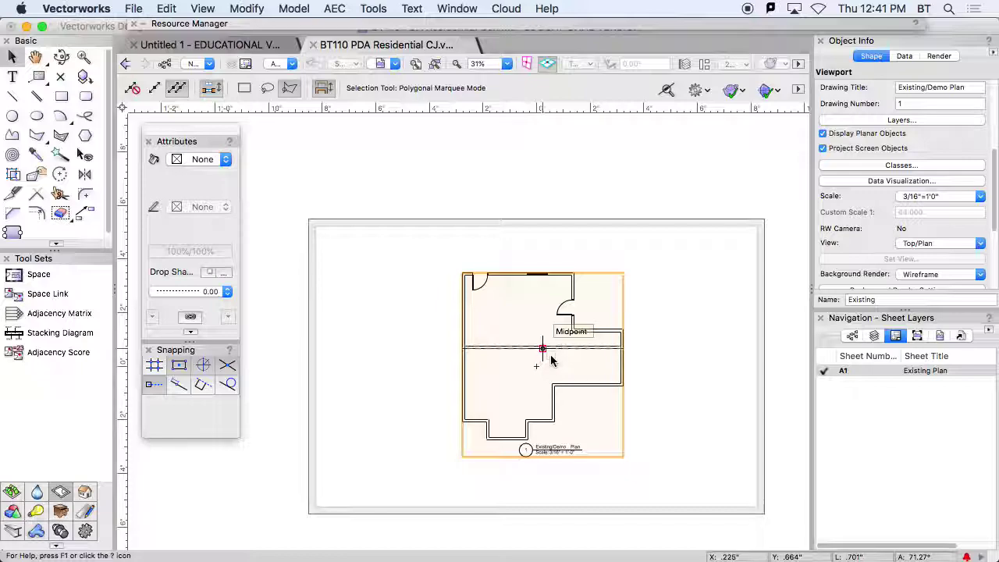
{"action": "left_click", "coordinate": [574, 379]}
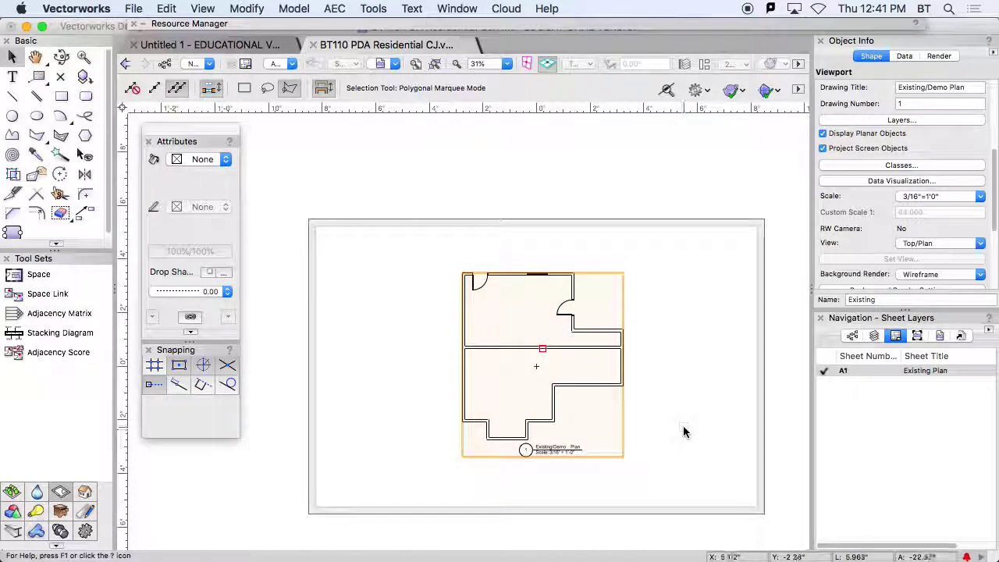
Activate the Existing/Demo Plan design layer and draw a square about 21'3" wide beyond the page's upper-left corner
{"action": "left_click", "coordinate": [874, 337]}
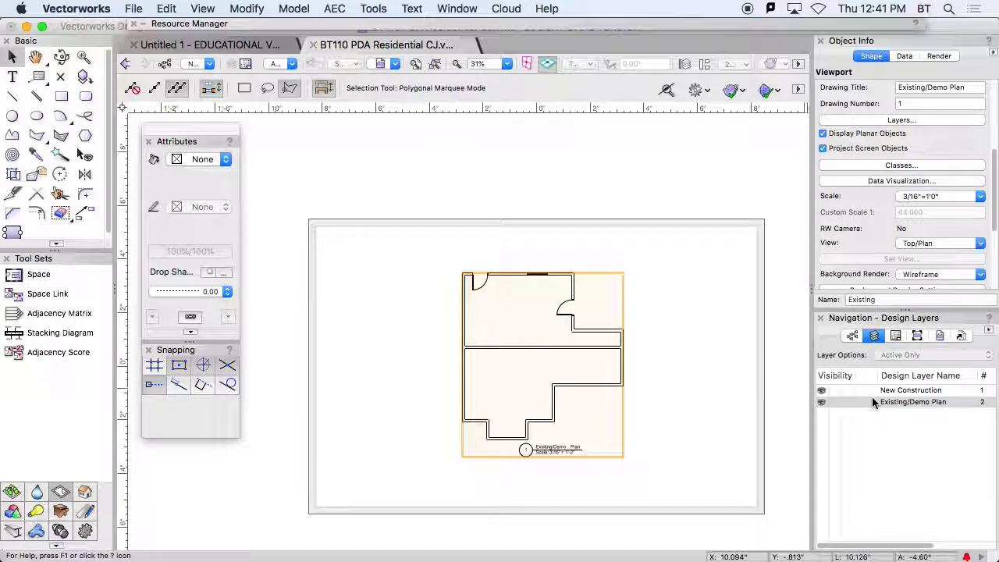
{"action": "left_click", "coordinate": [874, 402]}
{"action": "left_click", "coordinate": [868, 403]}
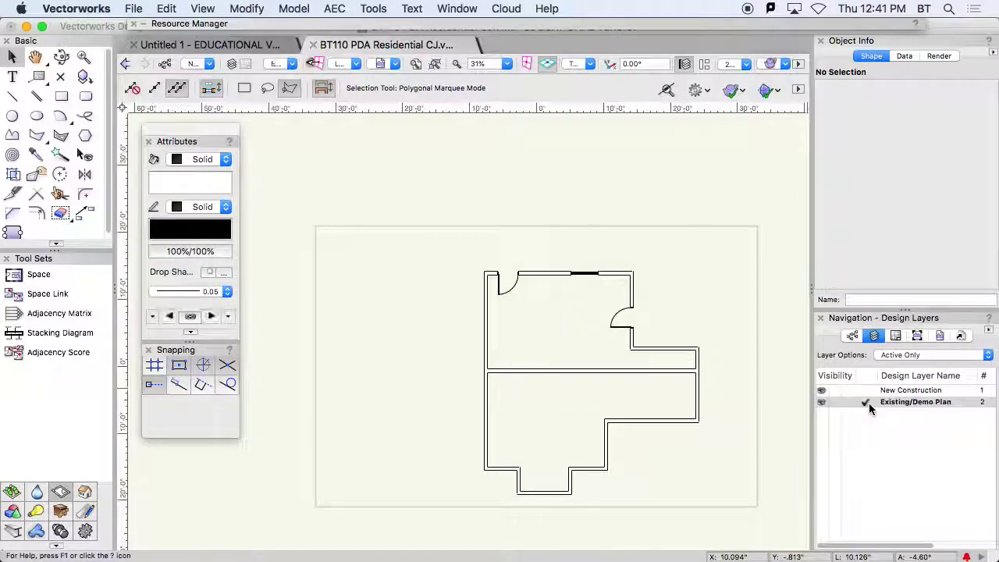
{"action": "left_click", "coordinate": [66, 98]}
{"action": "mouse_move", "coordinate": [346, 183]}
{"action": "left_mouse_down"}
{"action": "mouse_move", "coordinate": [435, 268]}
{"action": "mouse_move", "coordinate": [426, 263]}
{"action": "left_mouse_up"}
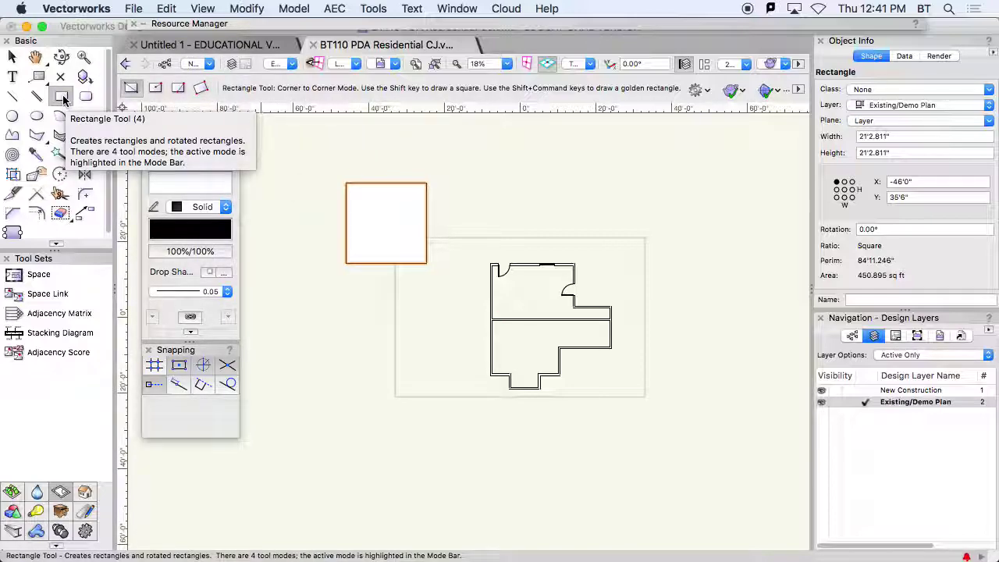
Draw a square about 44'9" wide around the floor plan and start a new viewport that uses it as the crop
{"action": "left_click", "coordinate": [453, 238]}
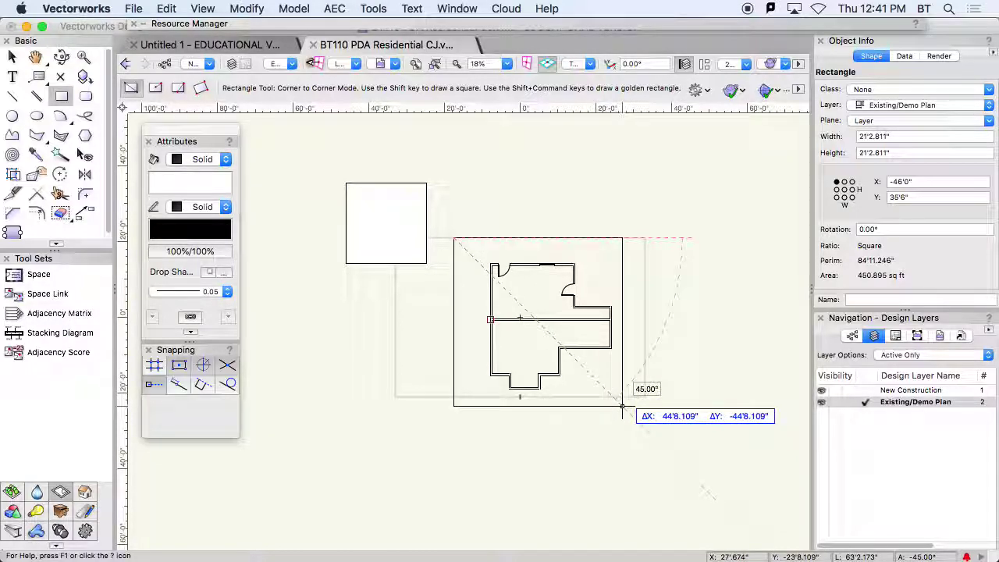
{"action": "left_click", "coordinate": [622, 406]}
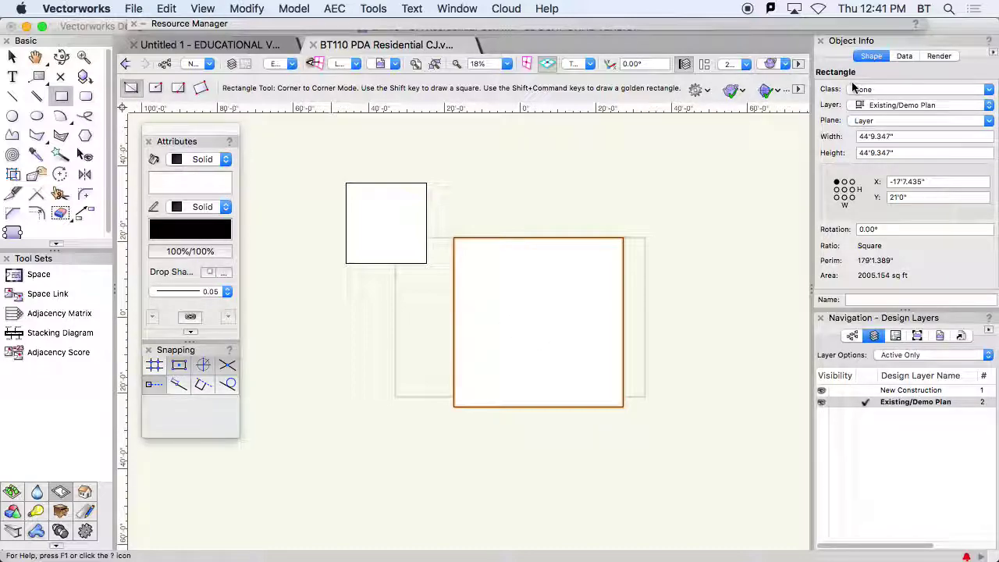
{"action": "left_click", "coordinate": [205, 11]}
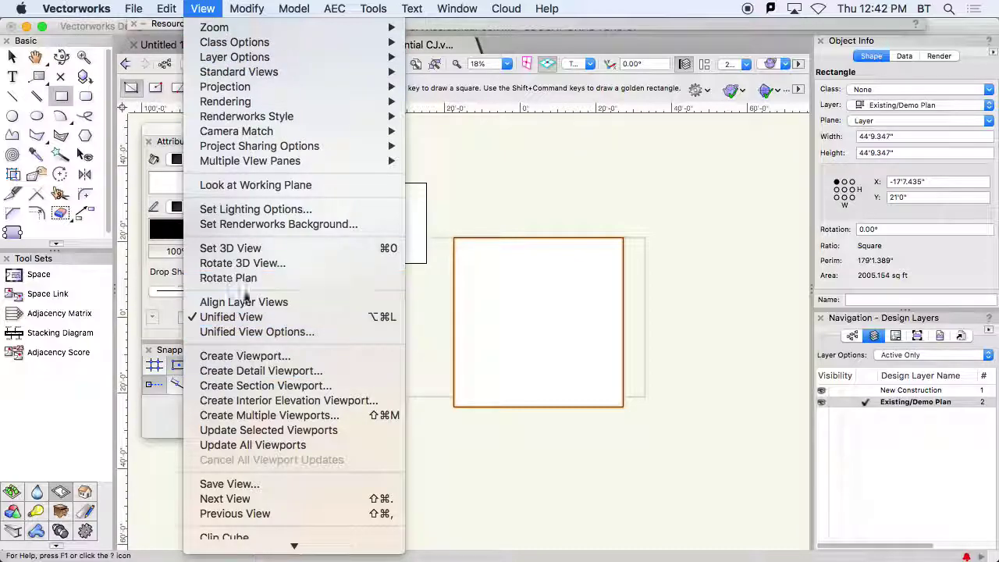
{"action": "left_click", "coordinate": [243, 356]}
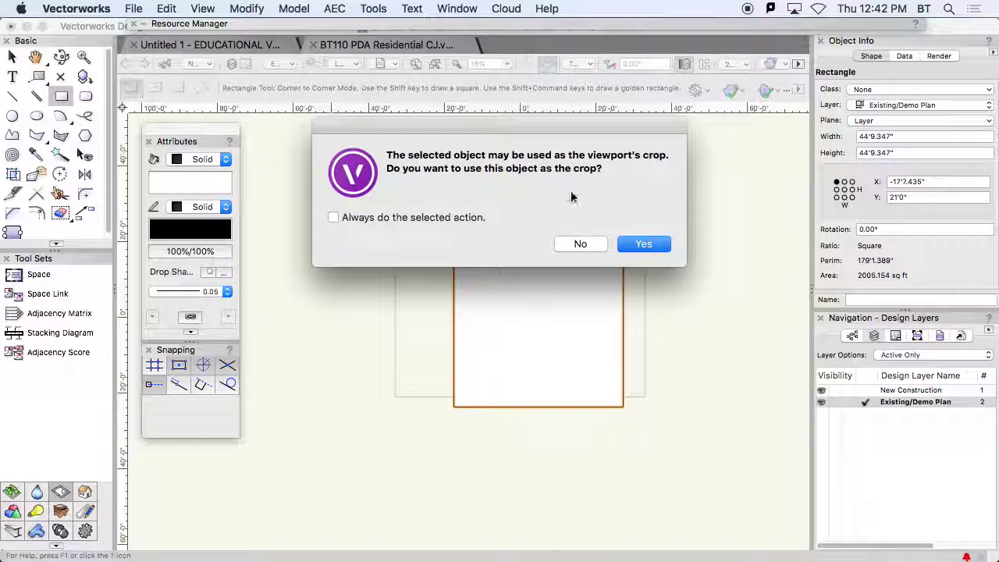
{"action": "left_click", "coordinate": [643, 246]}
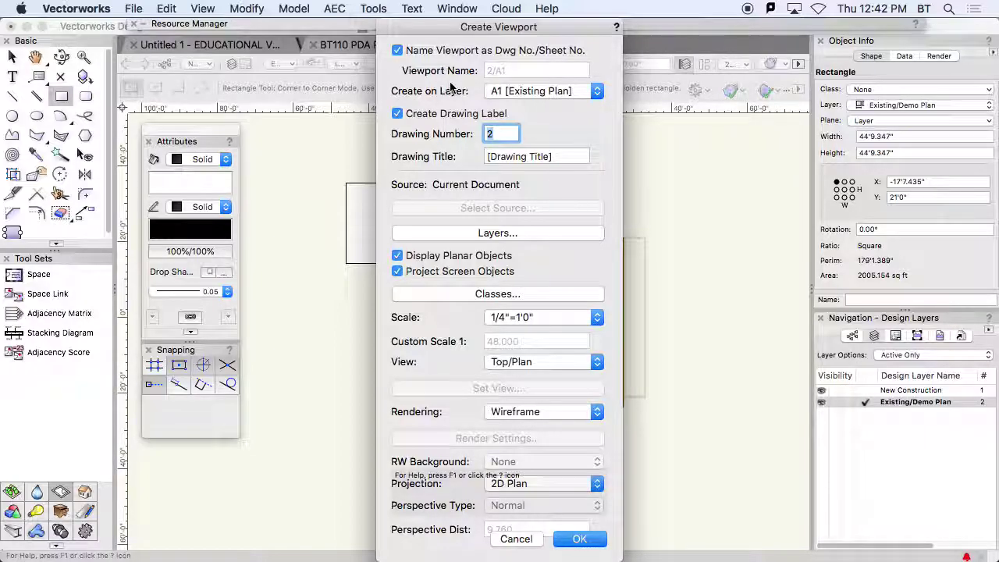
Create a new sheet layer numbered A2 with the title New Construction as the viewport's destination
{"action": "left_click", "coordinate": [505, 90]}
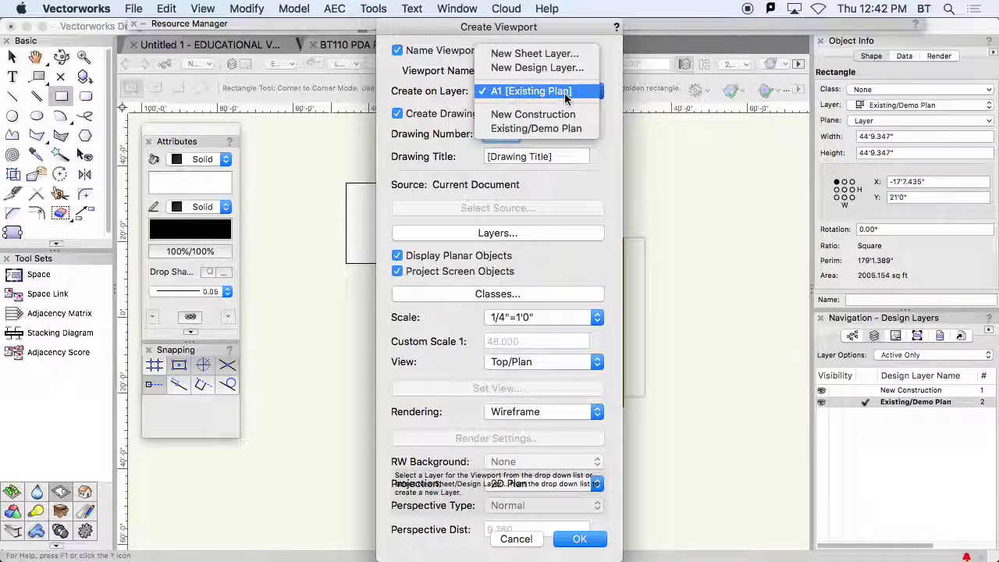
{"action": "left_click", "coordinate": [554, 54]}
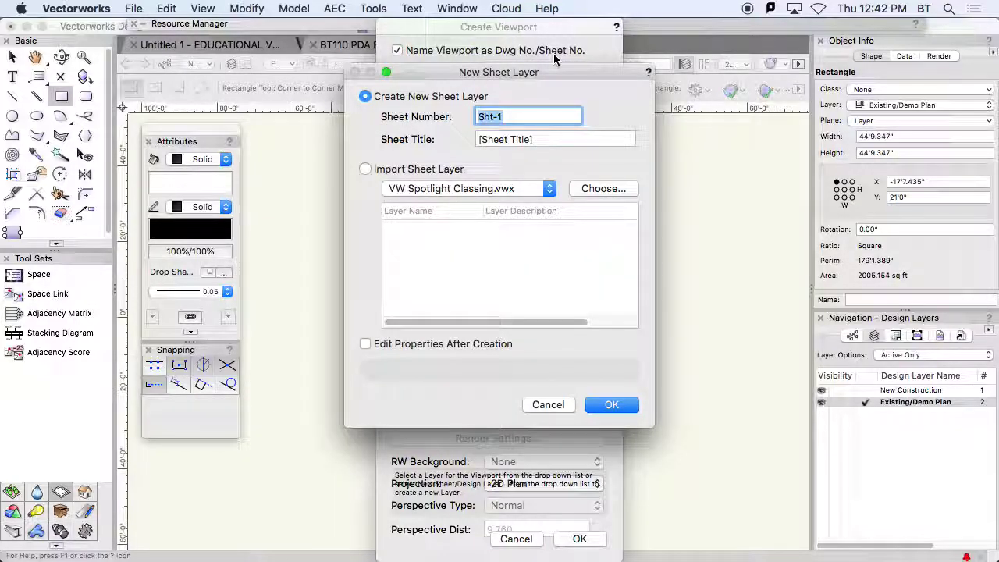
{"action": "key", "text": "BackSpace"}
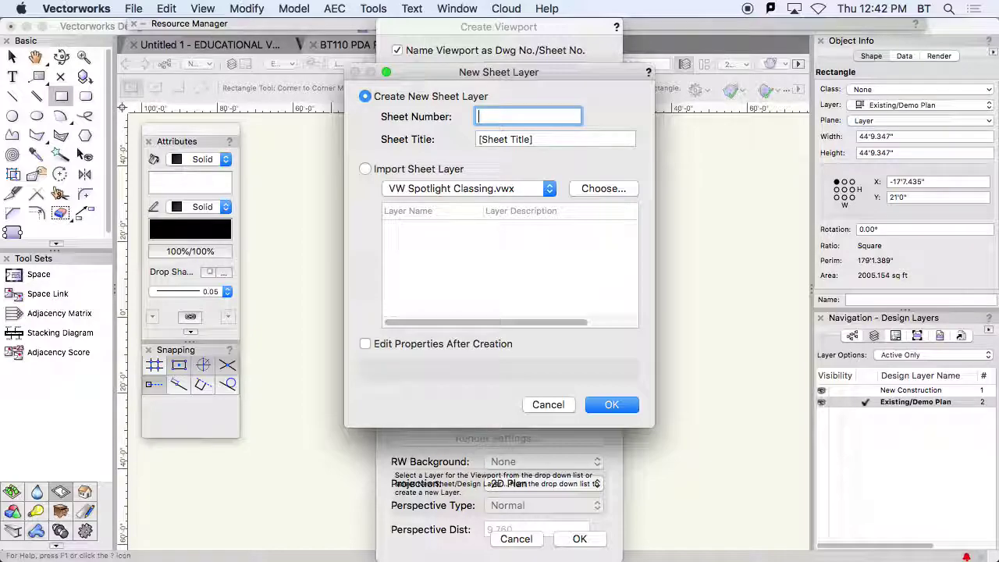
{"action": "key", "text": "Tab"}
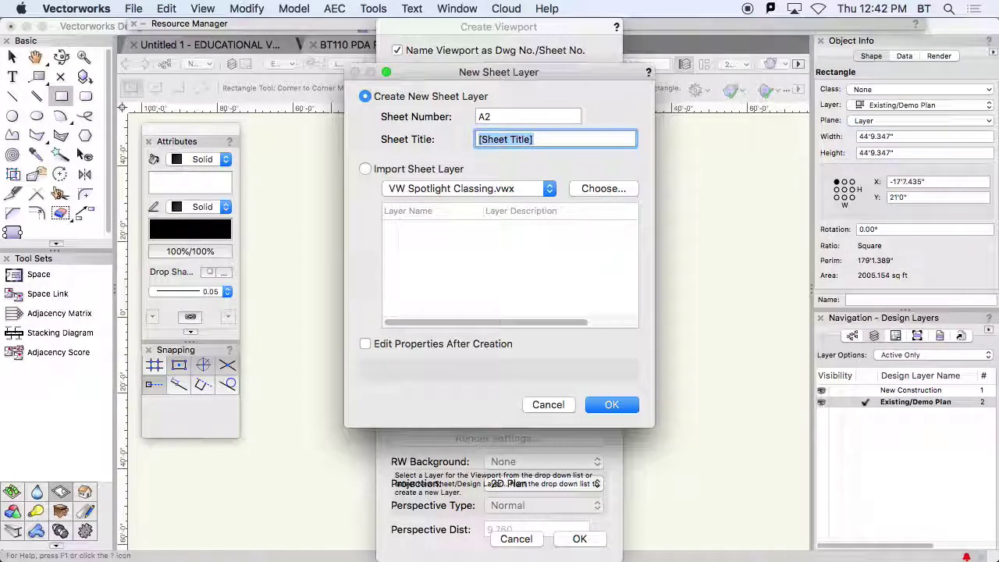
{"action": "type", "text": "New Construction"}
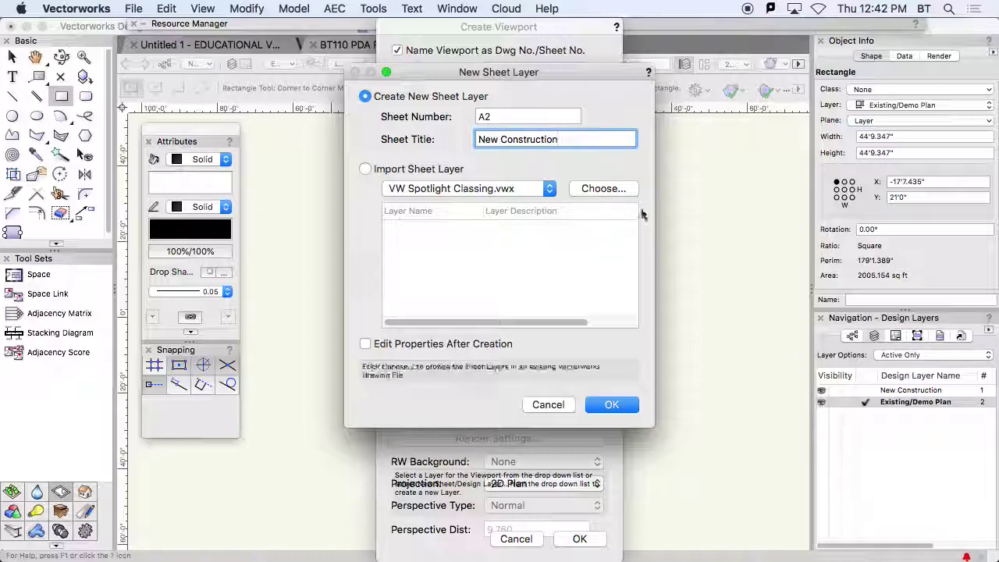
{"action": "left_click", "coordinate": [601, 404]}
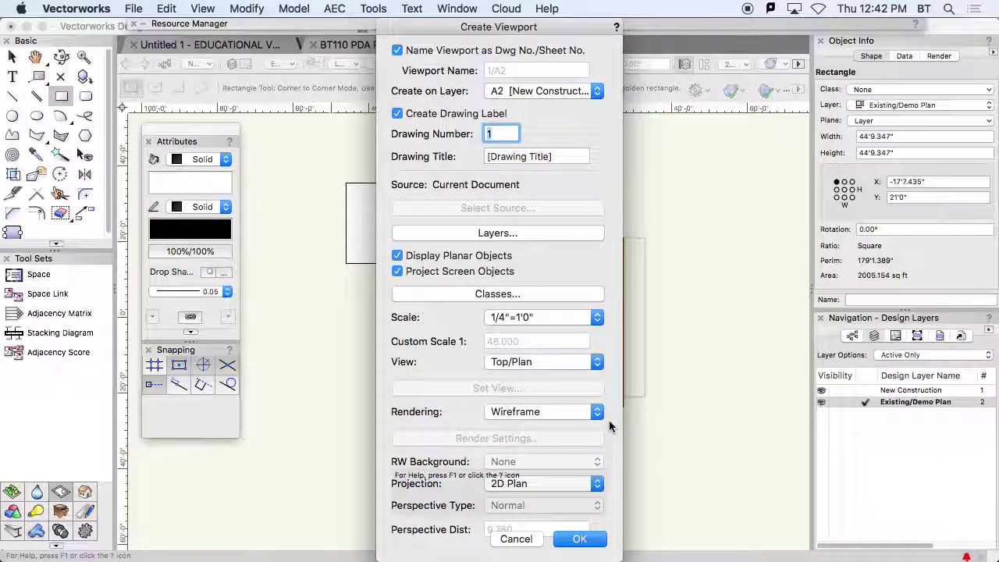
Set the viewport's drawing title to Renovation Plan and its scale to 1/8"=1'0", and create it on sheet layer A2
{"action": "double_click", "coordinate": [567, 156]}
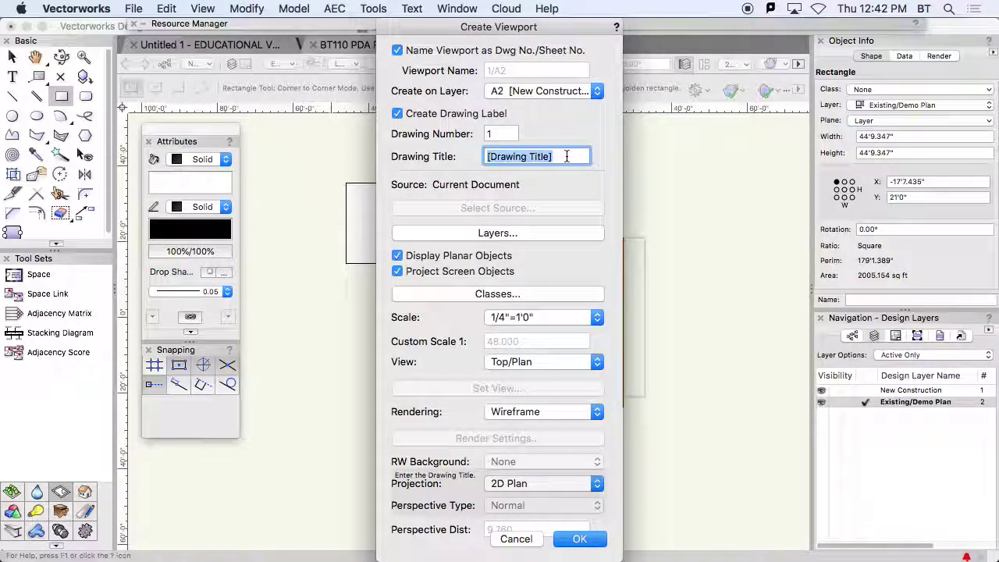
{"action": "type", "text": "Renovation Plan"}
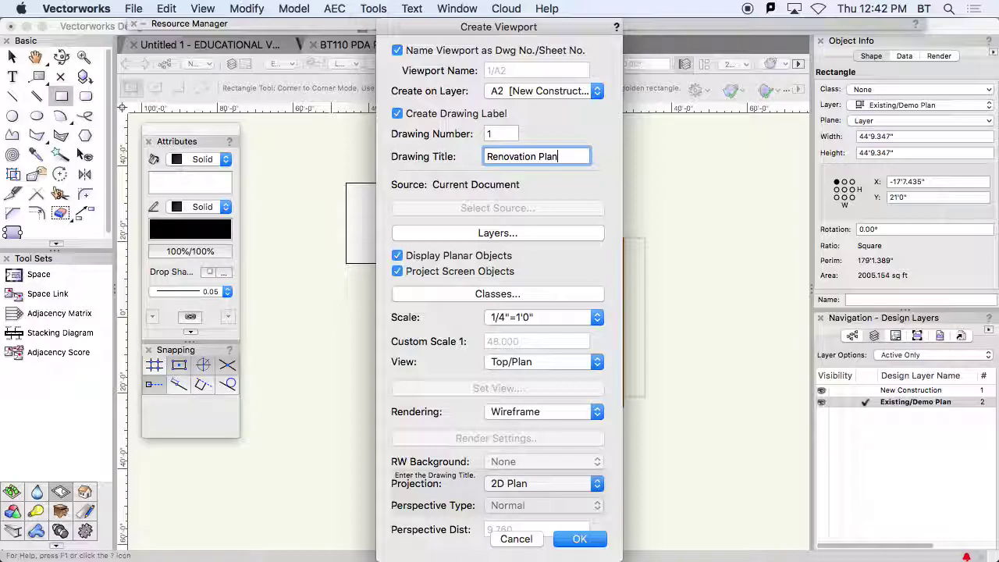
{"action": "left_click", "coordinate": [596, 91]}
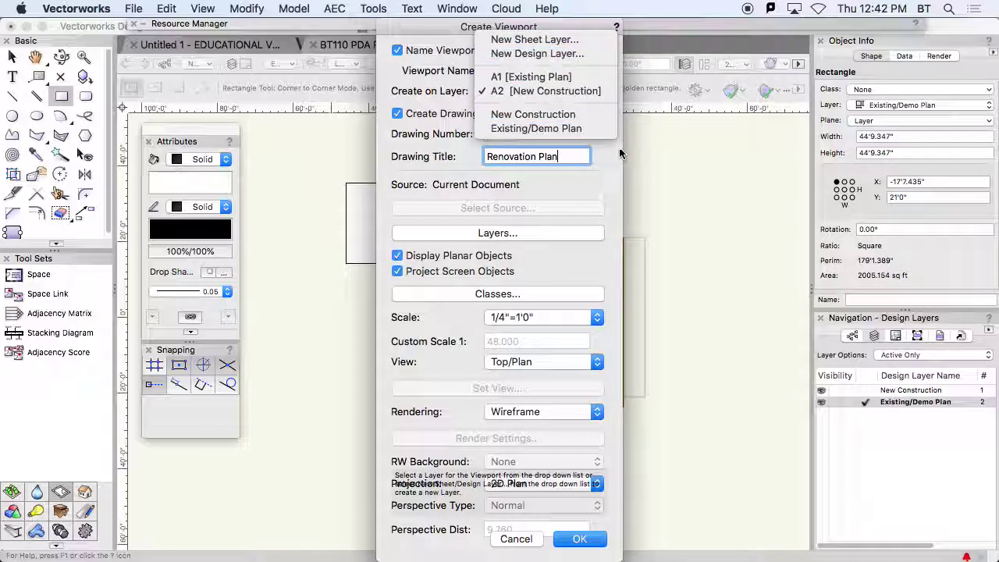
{"action": "left_click", "coordinate": [612, 147]}
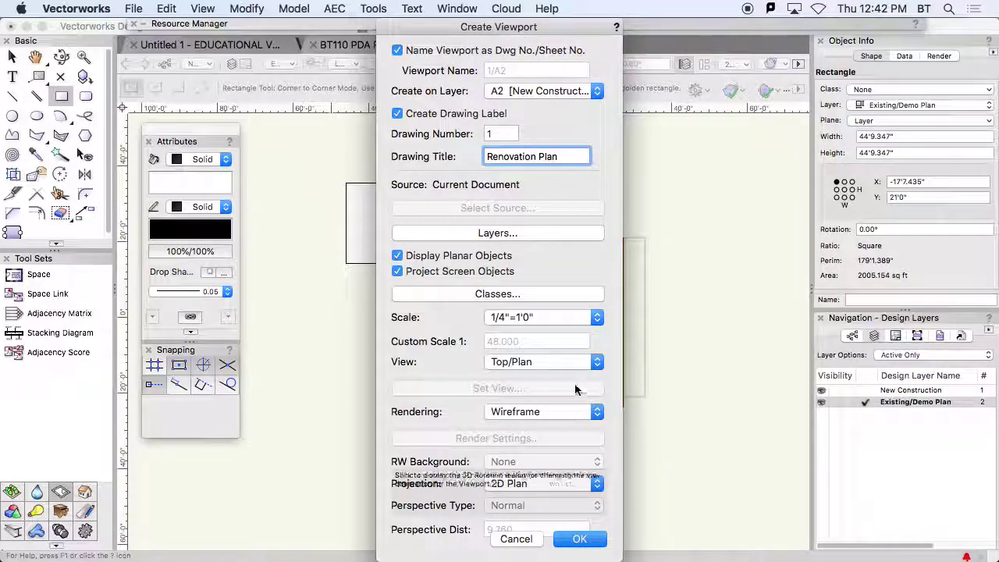
{"action": "left_click", "coordinate": [549, 317]}
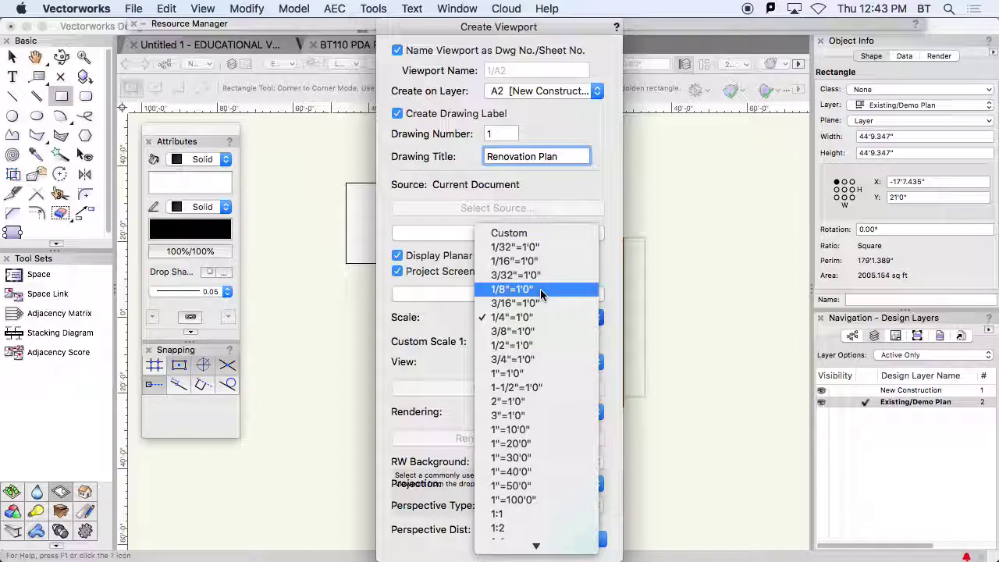
{"action": "left_click", "coordinate": [540, 289]}
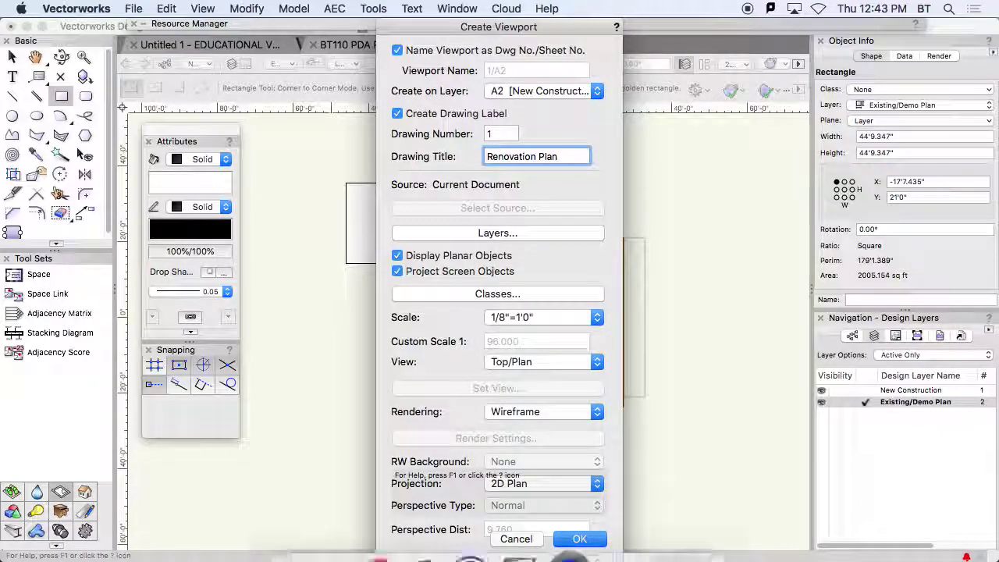
{"action": "left_click", "coordinate": [580, 538]}
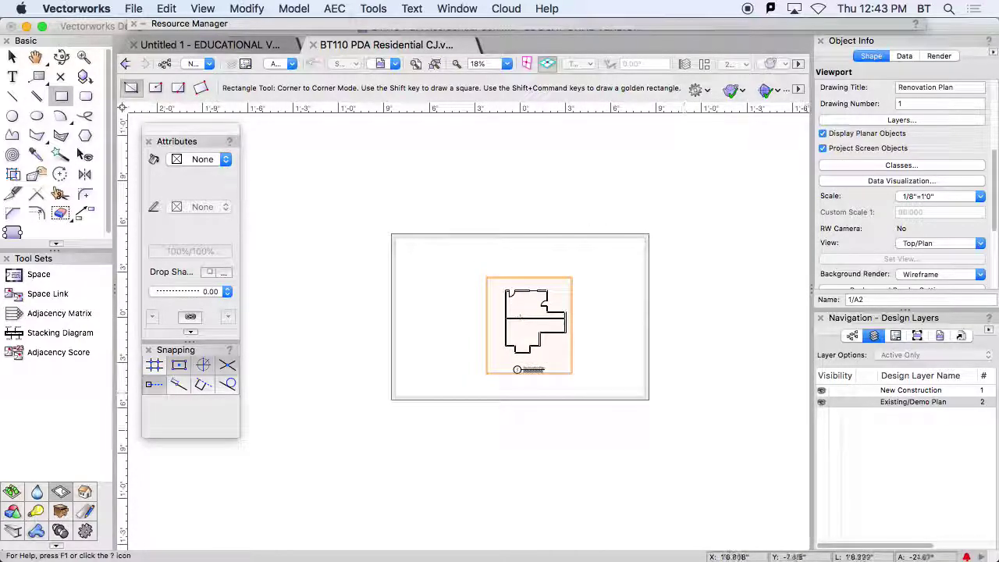
Compare the plan viewports on sheet layers A1 and A2, ending on A1
{"action": "left_click", "coordinate": [895, 335]}
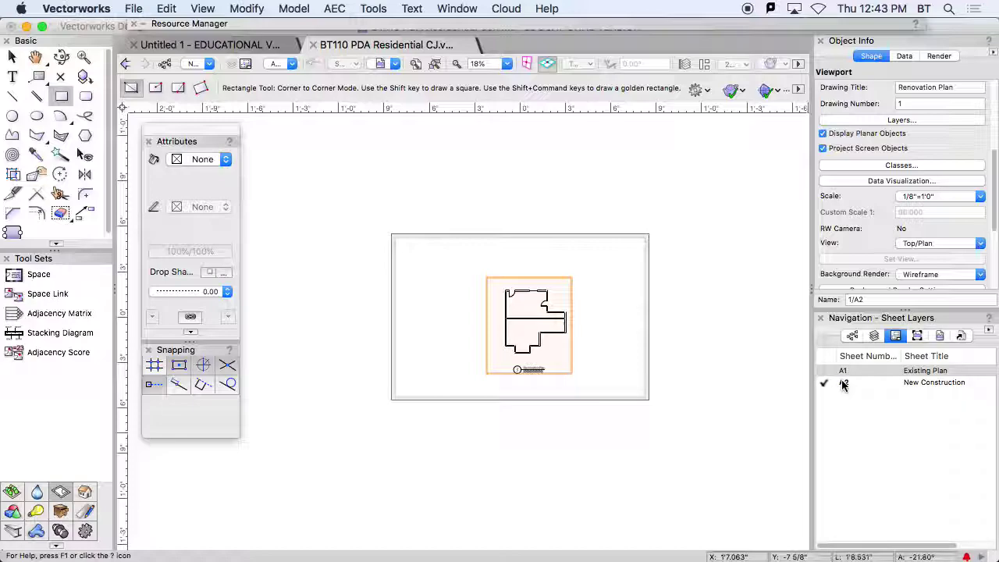
{"action": "left_click", "coordinate": [826, 372]}
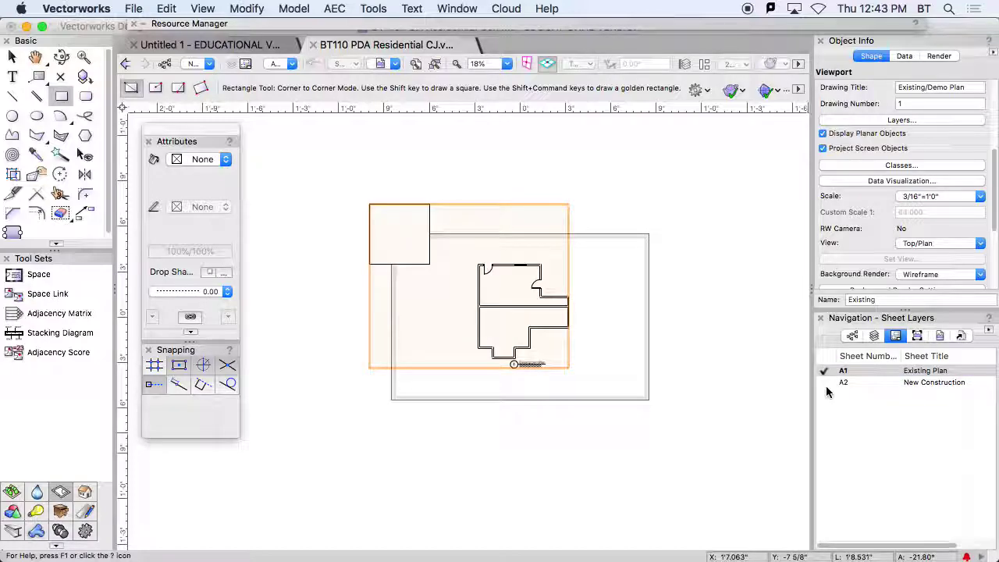
{"action": "left_click", "coordinate": [826, 383]}
{"action": "left_click", "coordinate": [825, 370]}
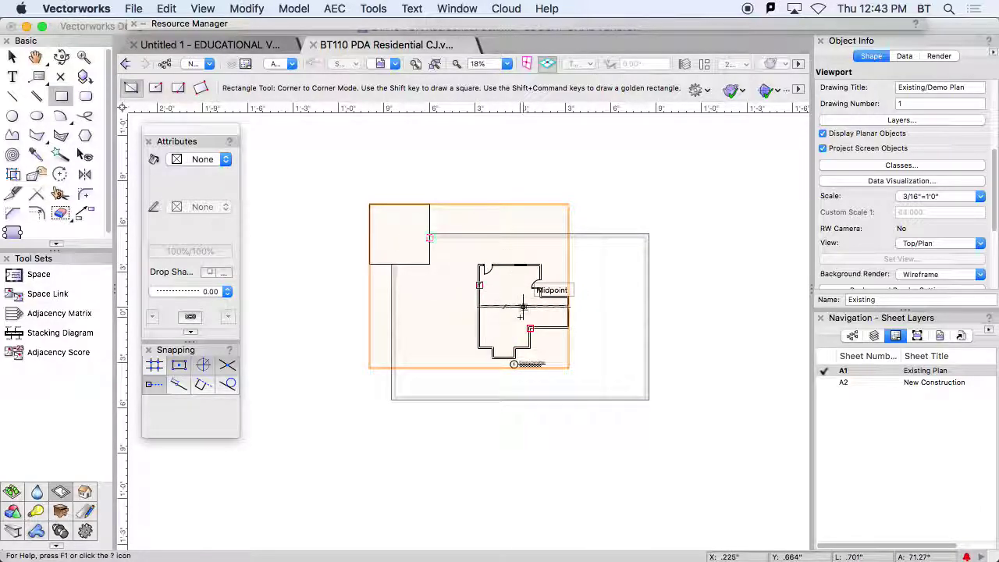
Crop the Existing/Demo Plan viewport on sheet A1 with a square about 44'7" wide around the plan and its drawing label
{"action": "key", "text": "x"}
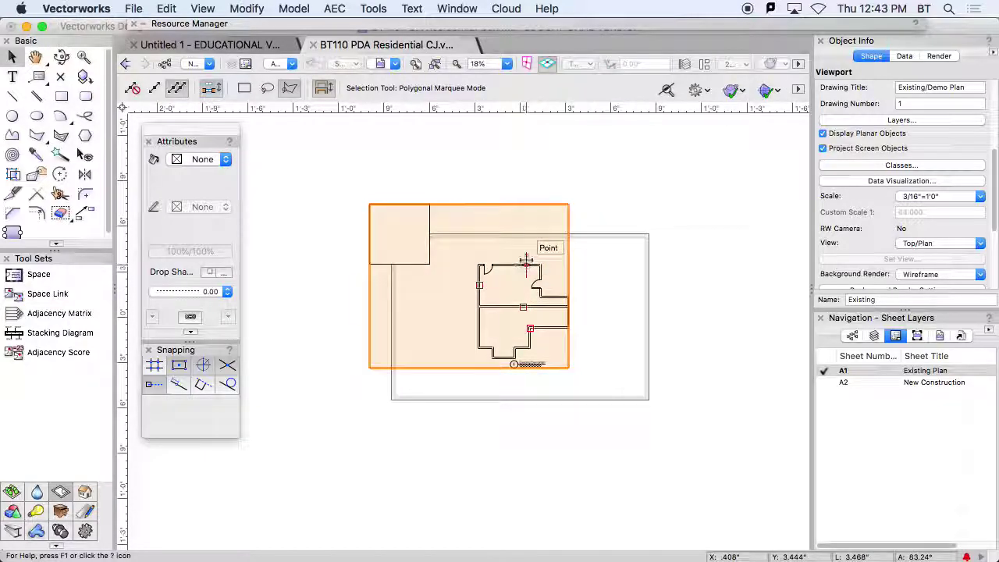
{"action": "double_click", "coordinate": [526, 263]}
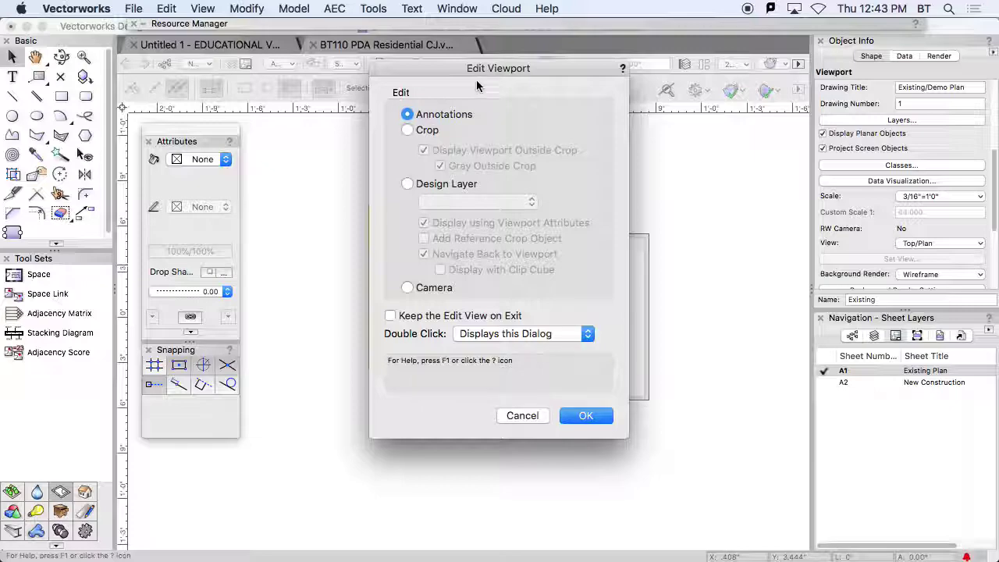
{"action": "left_click", "coordinate": [408, 129]}
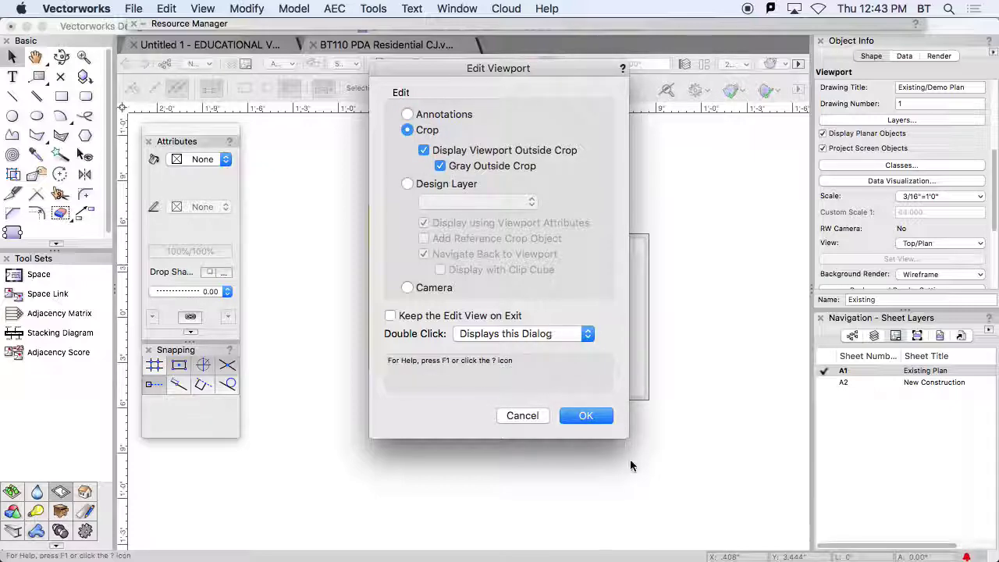
{"action": "left_click", "coordinate": [586, 416]}
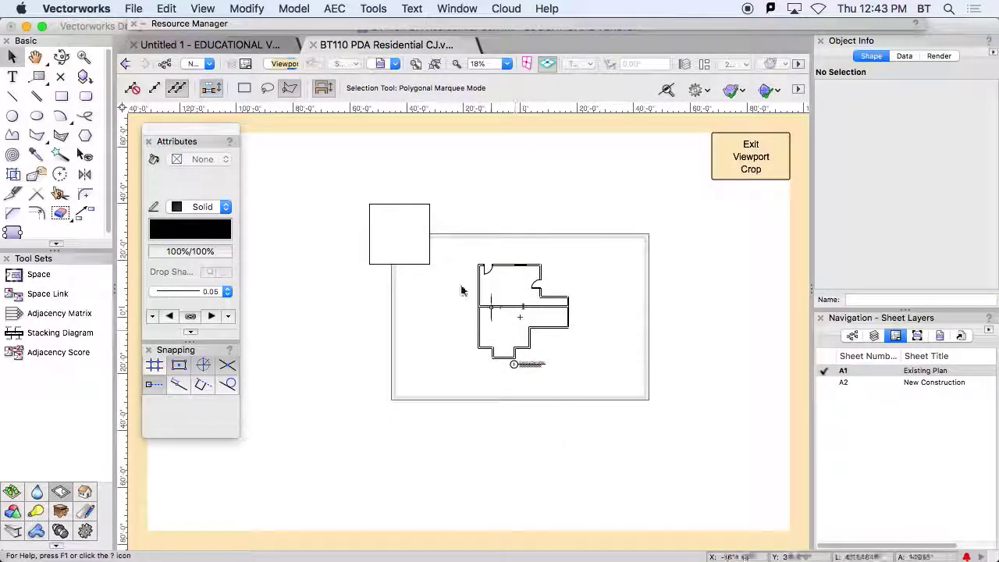
{"action": "left_click", "coordinate": [61, 95]}
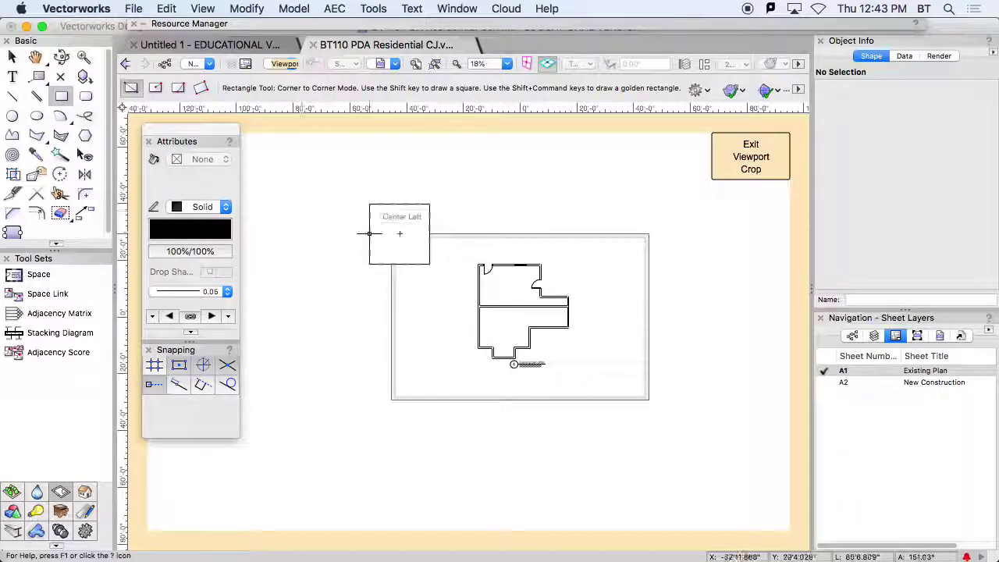
{"action": "left_click", "coordinate": [461, 250]}
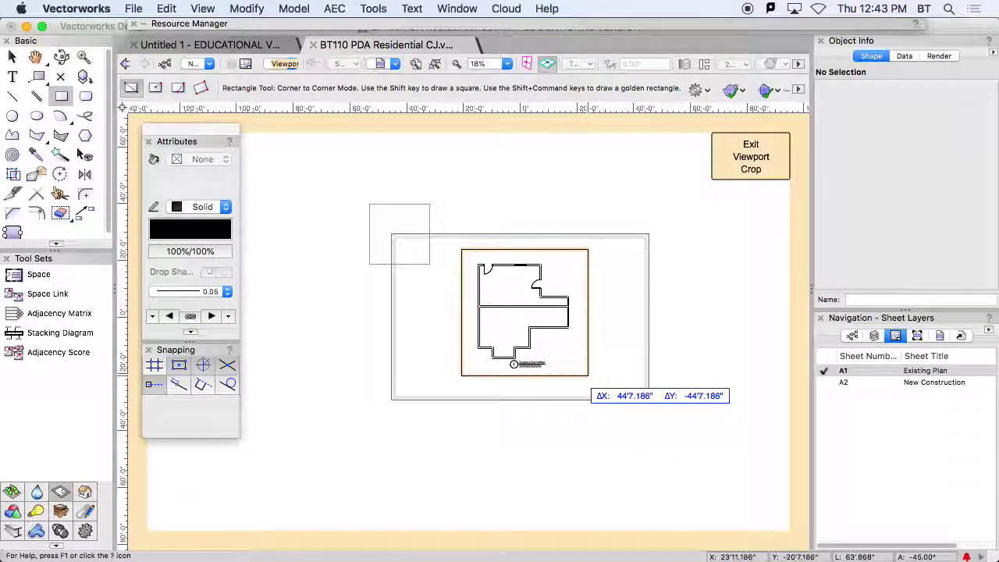
{"action": "left_click", "coordinate": [588, 375]}
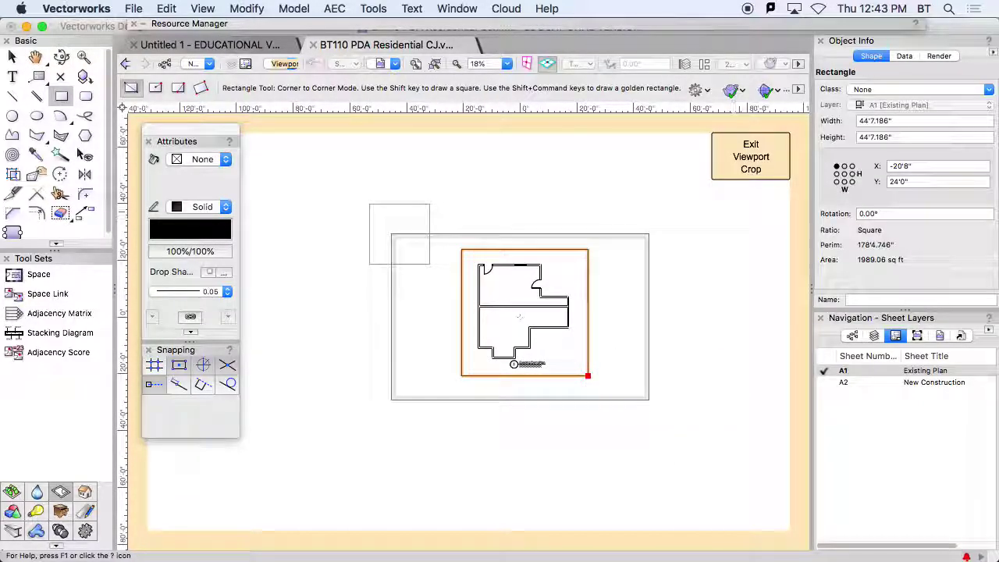
{"action": "left_click", "coordinate": [751, 167]}
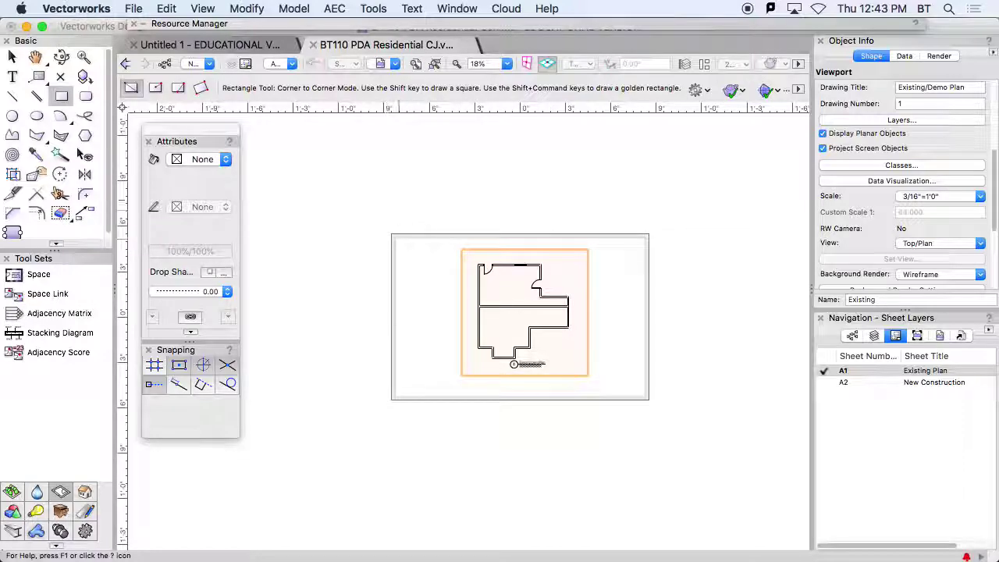
Move the Renovation Plan viewport slightly upward on sheet layer A2, and return to sheet layer A1
{"action": "left_click", "coordinate": [824, 384]}
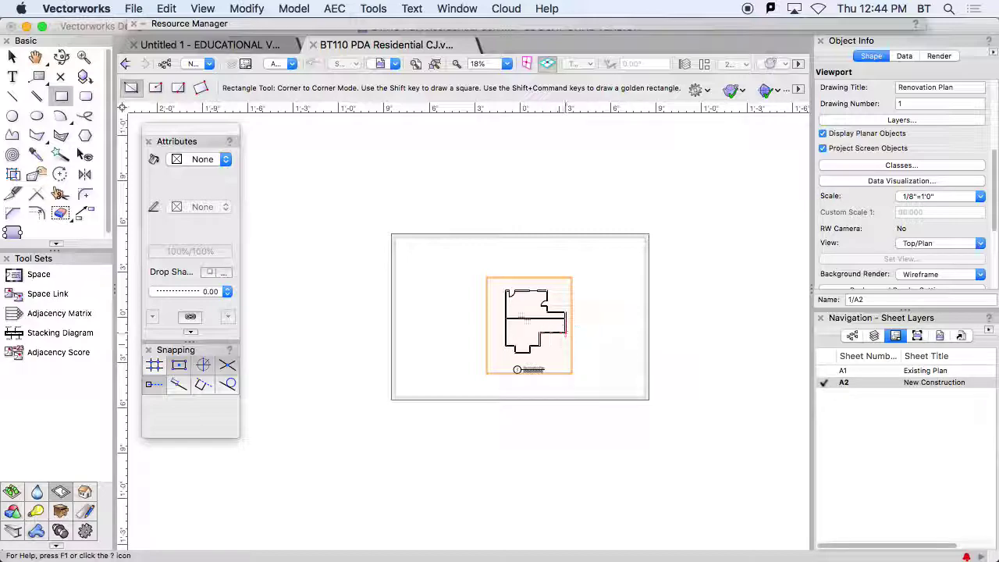
{"action": "key", "text": "x"}
{"action": "mouse_move", "coordinate": [544, 312]}
{"action": "left_mouse_down"}
{"action": "mouse_move", "coordinate": [567, 277]}
{"action": "mouse_move", "coordinate": [547, 306]}
{"action": "left_mouse_up"}
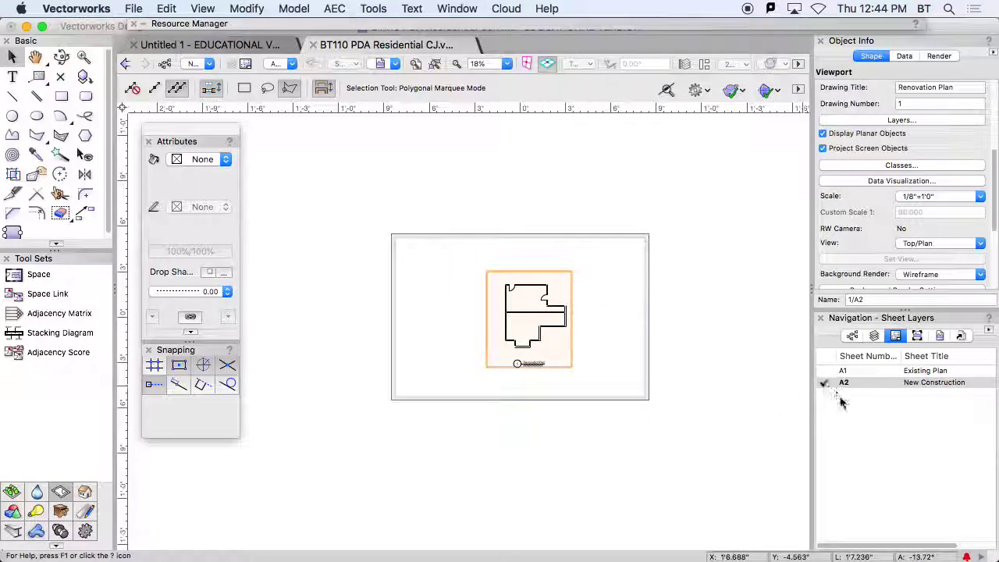
{"action": "left_click", "coordinate": [827, 371]}
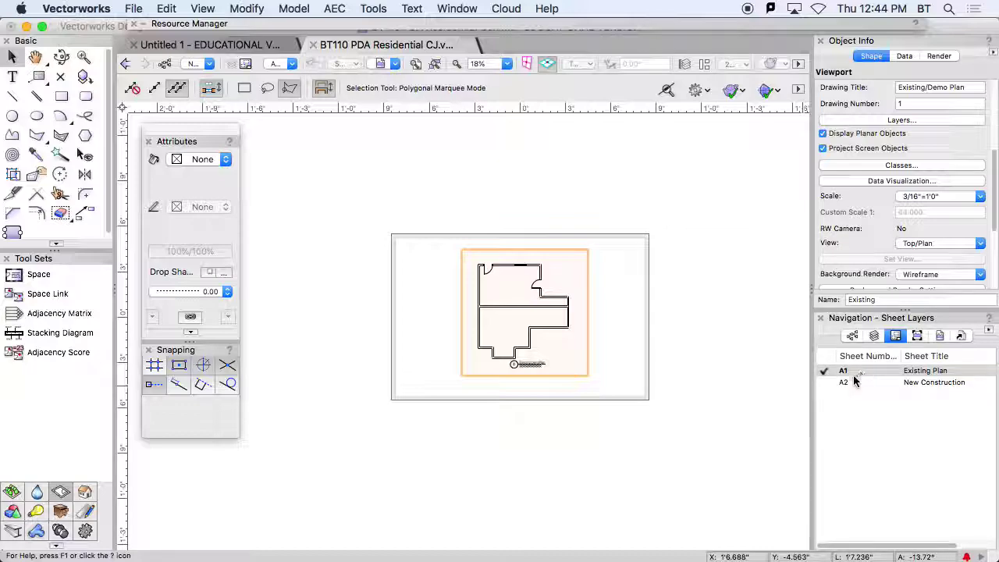
Delete the New Construction sheet layer A2 from the project
{"action": "left_click", "coordinate": [843, 384]}
{"action": "right_click", "coordinate": [845, 383]}
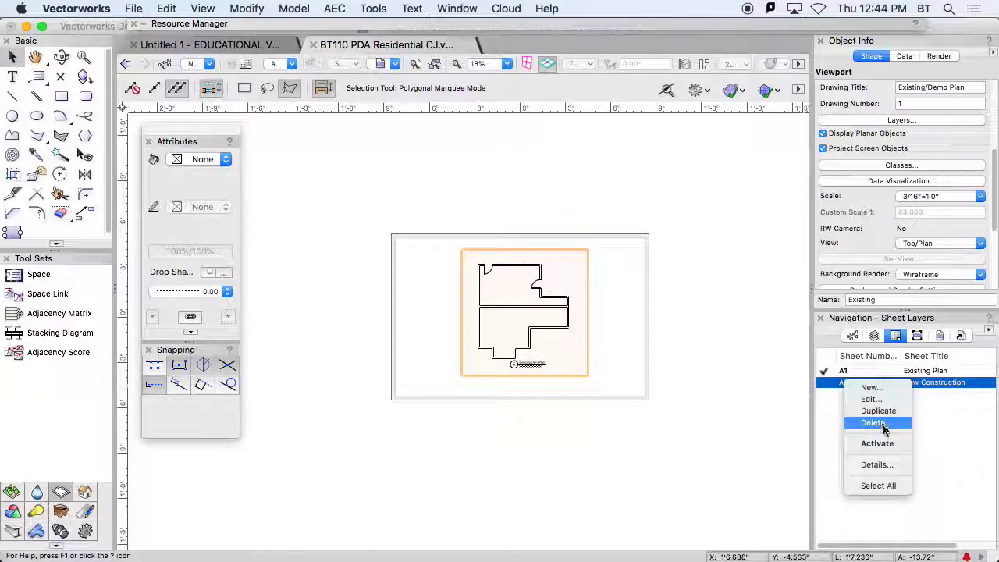
{"action": "left_click", "coordinate": [874, 422]}
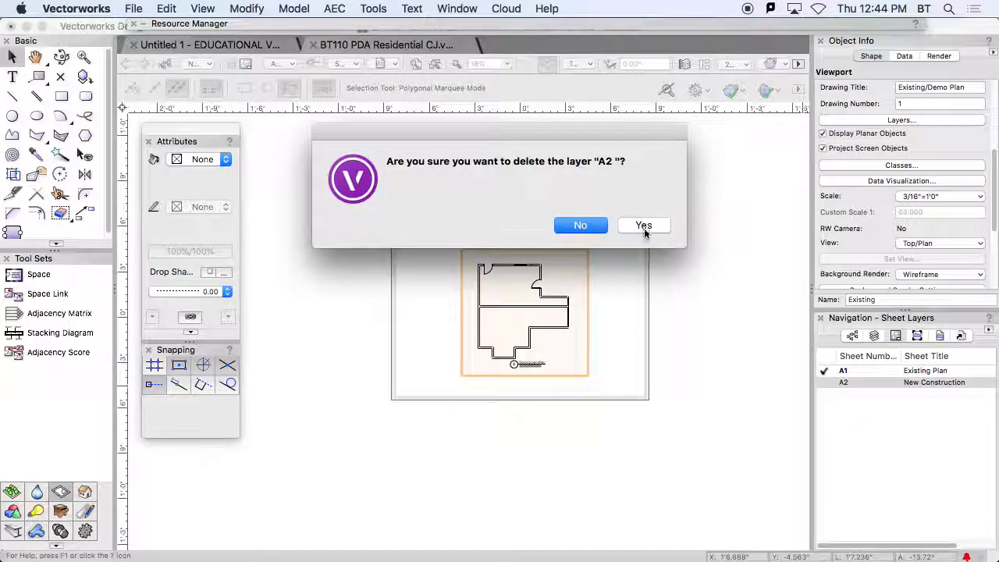
{"action": "left_click", "coordinate": [644, 231]}
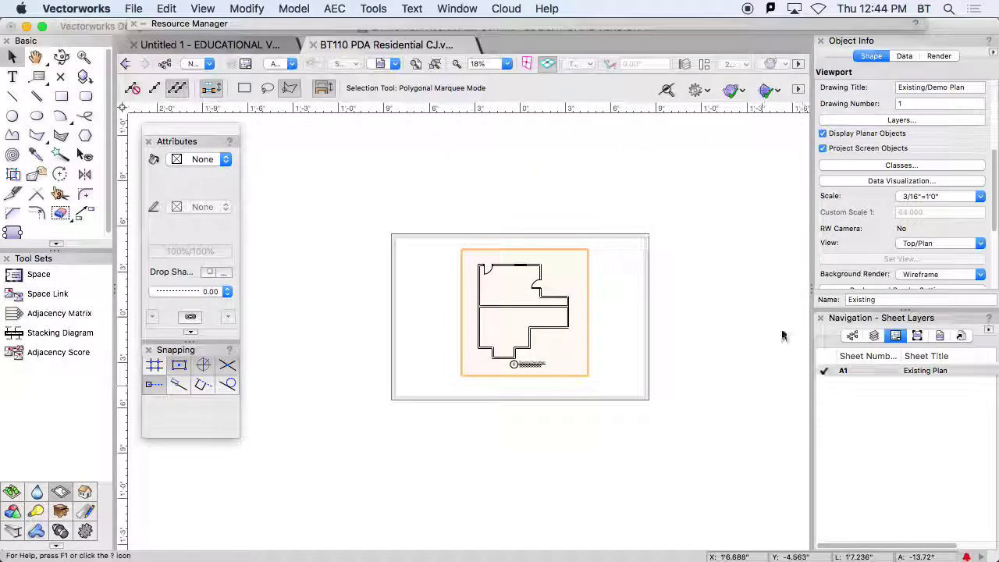
Duplicate the Existing Plan sheet layer A1 and compare the original with the copy, ending on the copy
{"action": "right_click", "coordinate": [825, 371]}
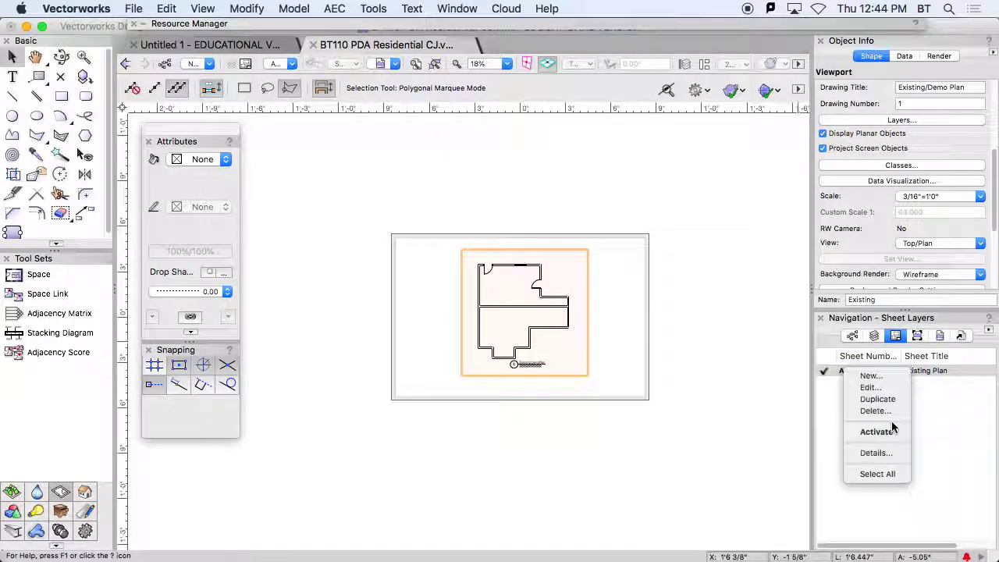
{"action": "left_click", "coordinate": [878, 399]}
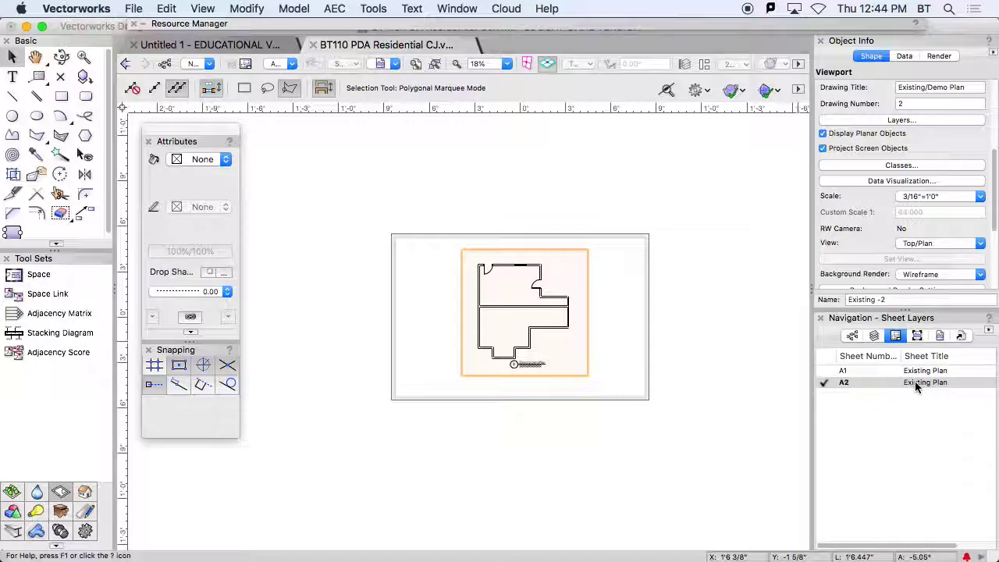
{"action": "left_click", "coordinate": [825, 372]}
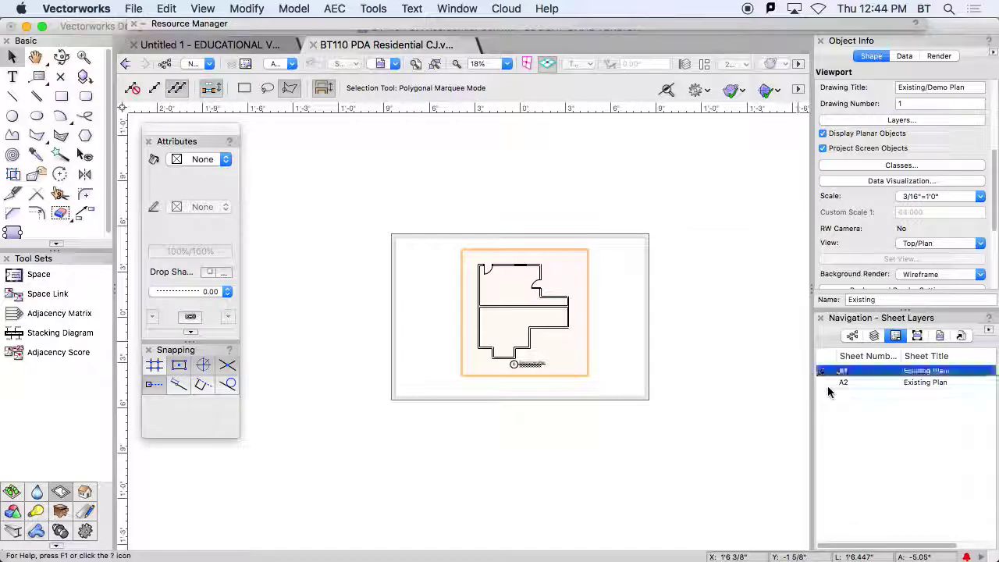
{"action": "left_click", "coordinate": [825, 383]}
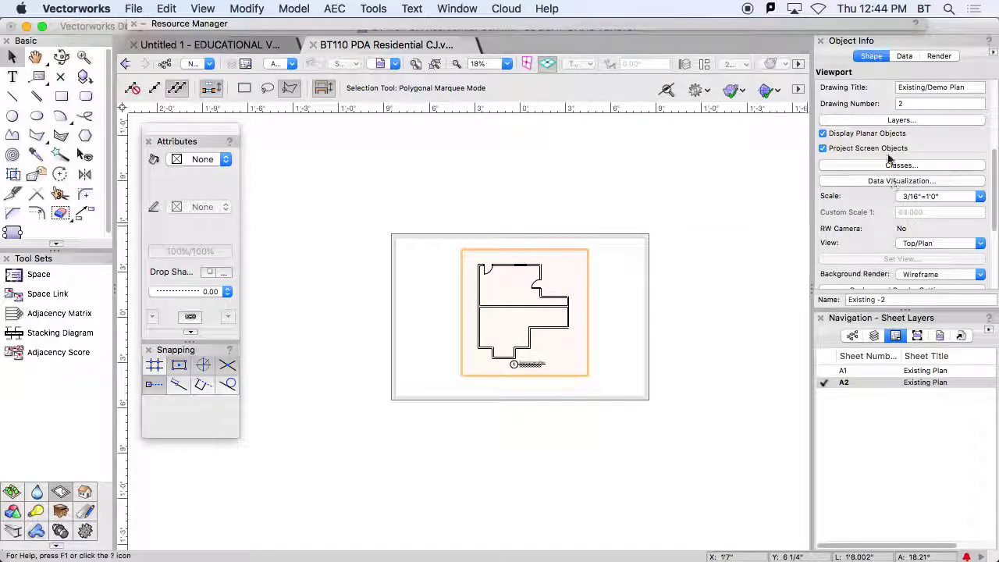
In the duplicated sheet's viewport, hide the Existing/Demo Plan layer and make the New Construction layer visible
{"action": "left_click", "coordinate": [890, 121]}
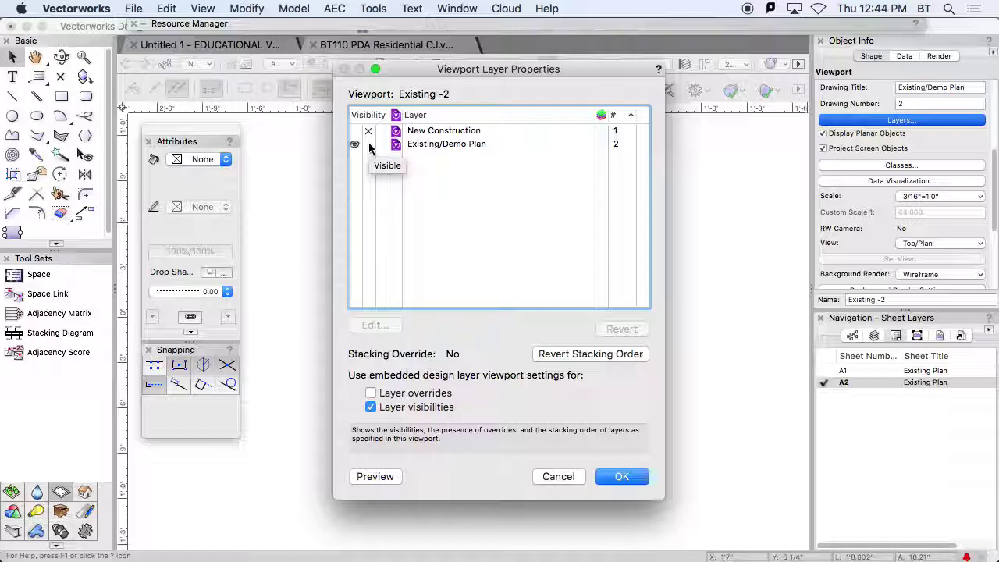
{"action": "left_click", "coordinate": [369, 146]}
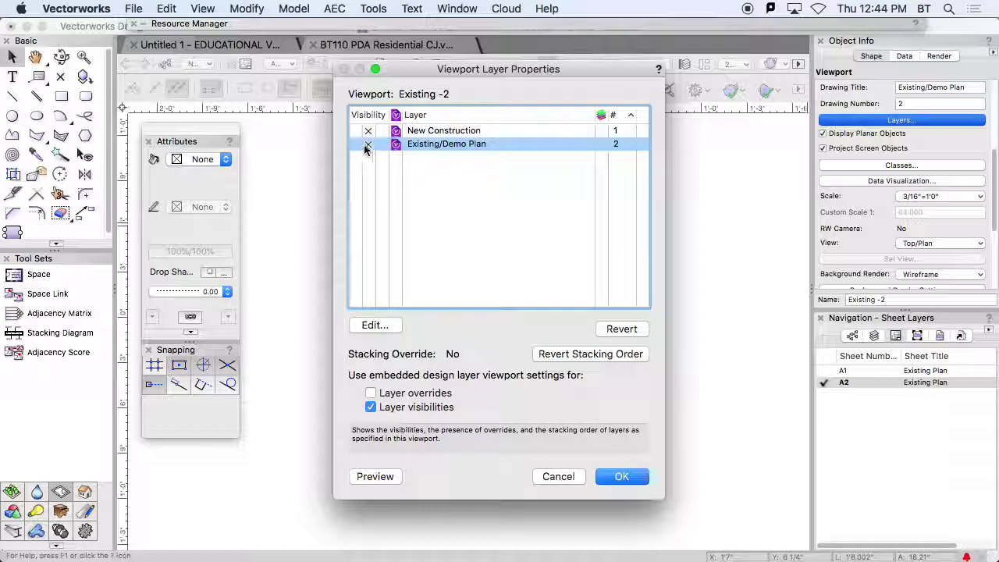
{"action": "left_click", "coordinate": [355, 130]}
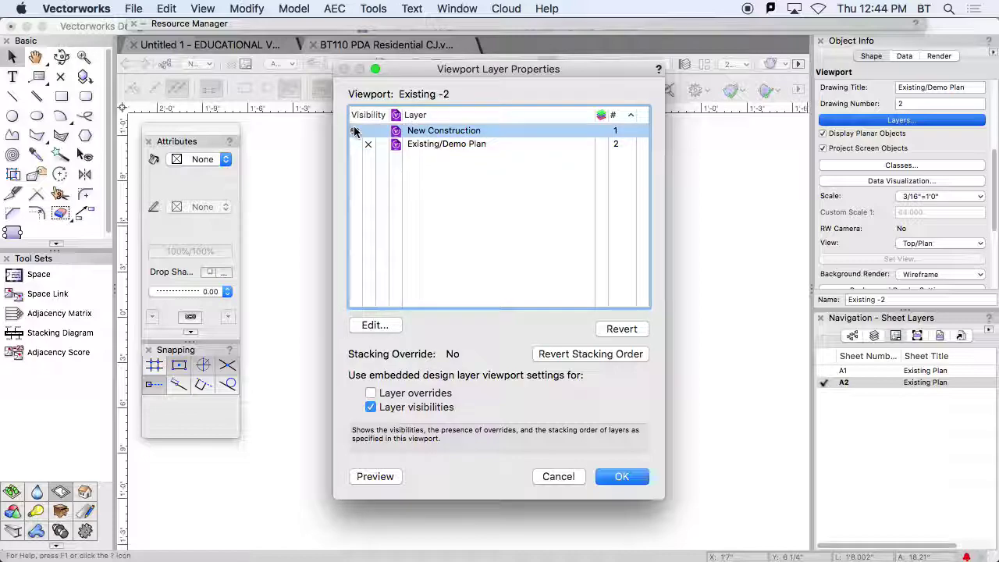
{"action": "left_click", "coordinate": [637, 476]}
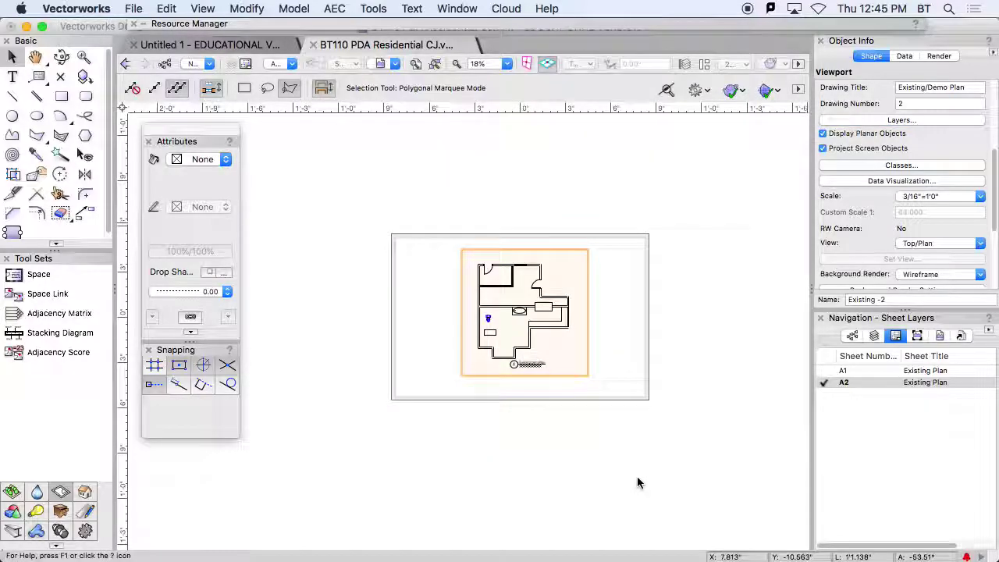